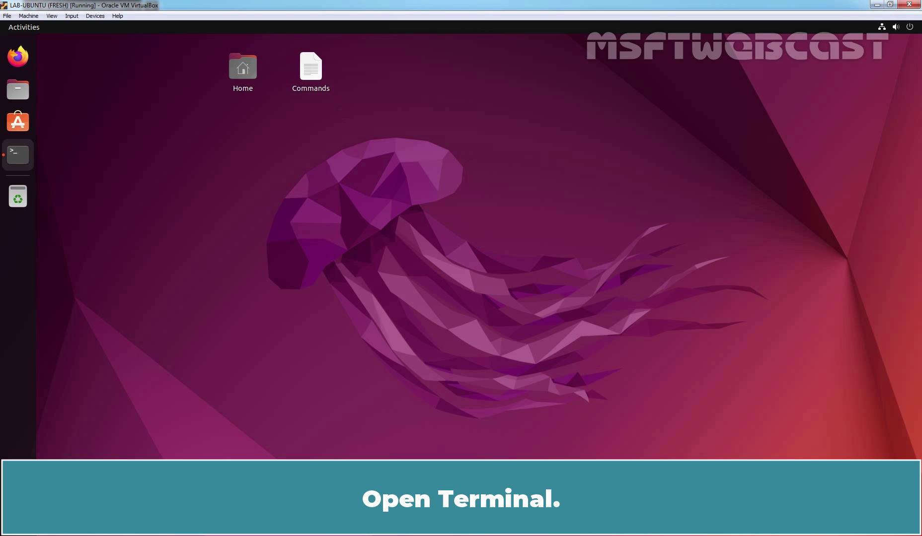
- Launch GNOME Terminal from the dock on the Ubuntu desktop
click(21, 155)
- Run sudo apt update and authenticate with the user password
text(sudo apt update)
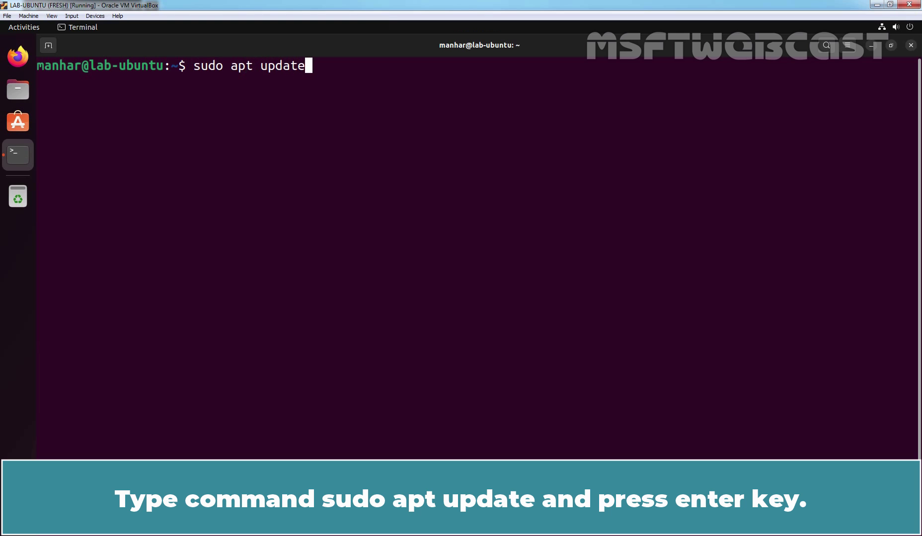
key(Return)
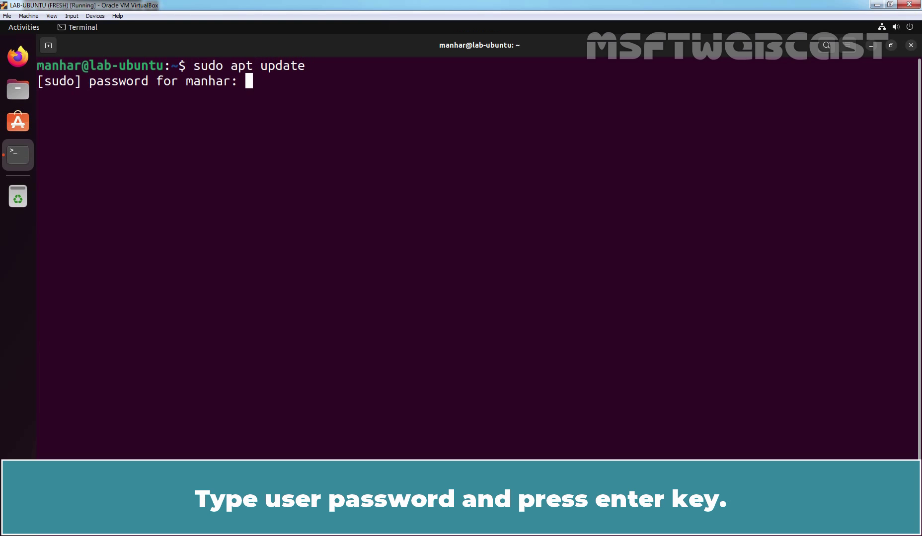
key(Return)
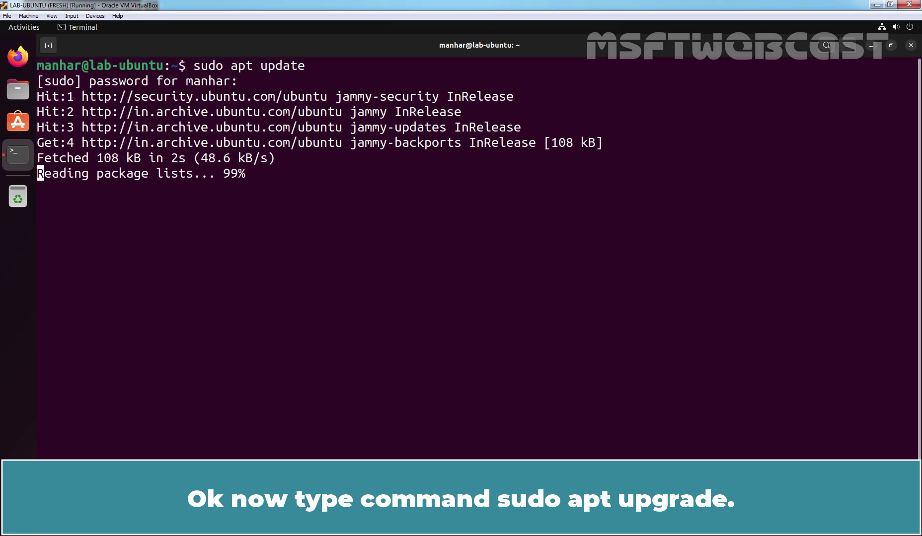
- Run sudo apt upgrade, clear the terminal screen, and launch Firefox
key(Up)
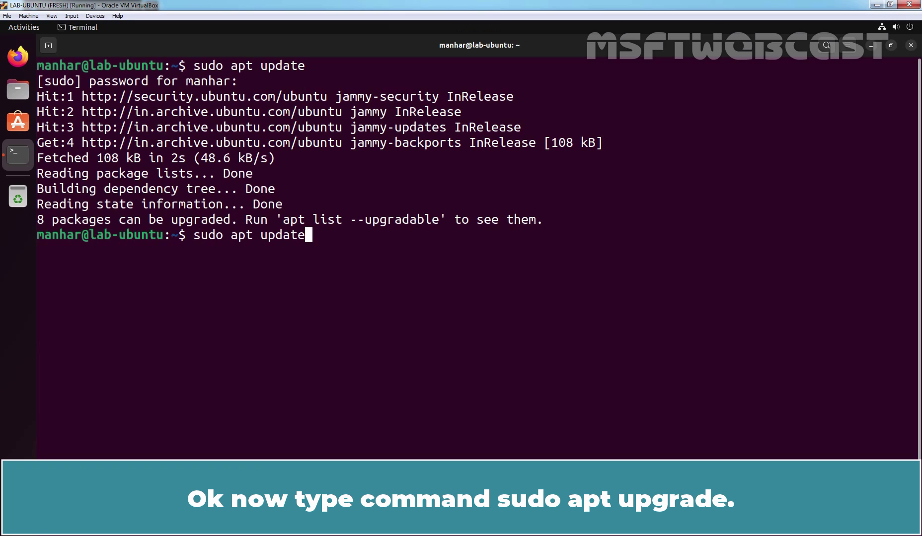
key(BackSpace)
key(BackSpace)
key(BackSpace)
key(BackSpace)
text(grade)
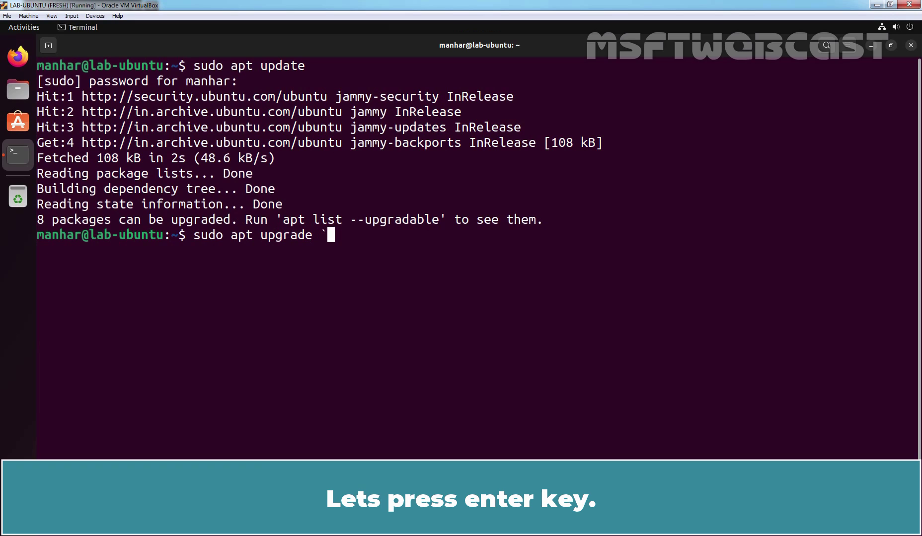
key(Return)
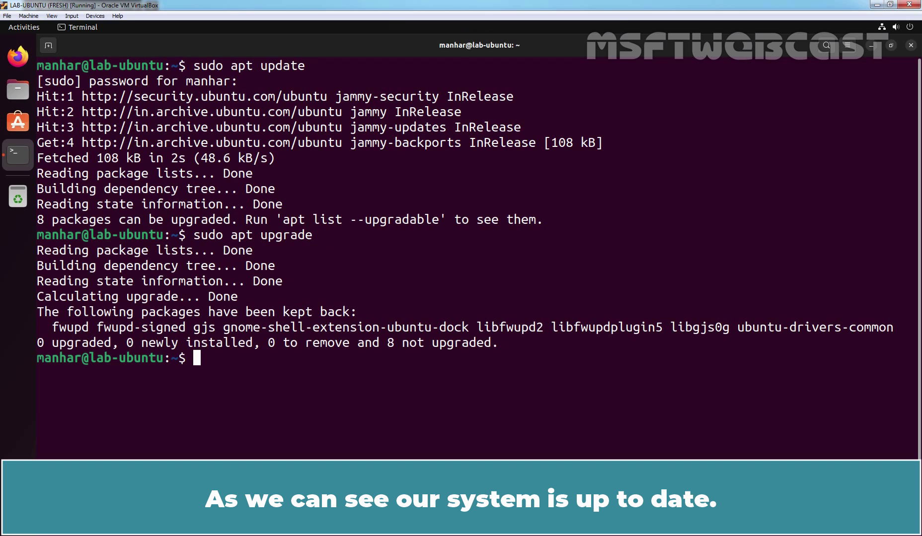
key(ctrl+l)
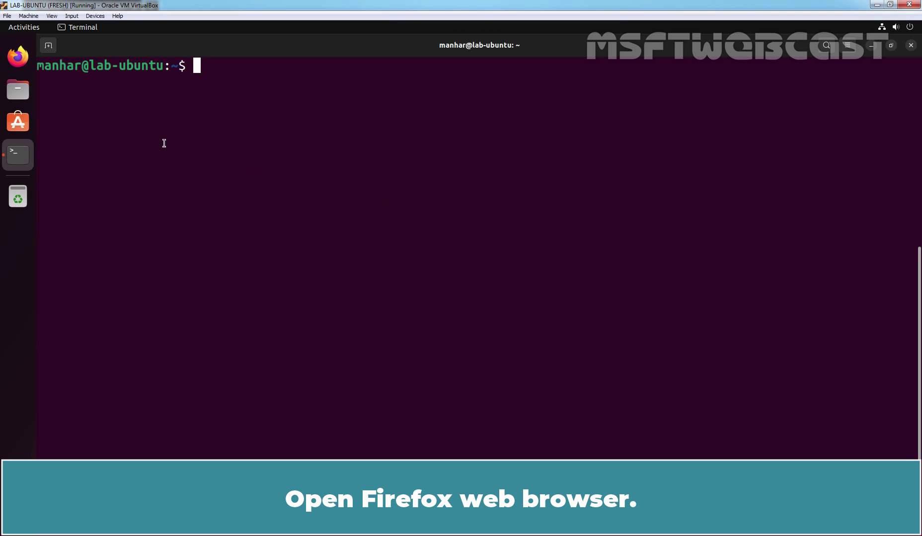
click(17, 56)
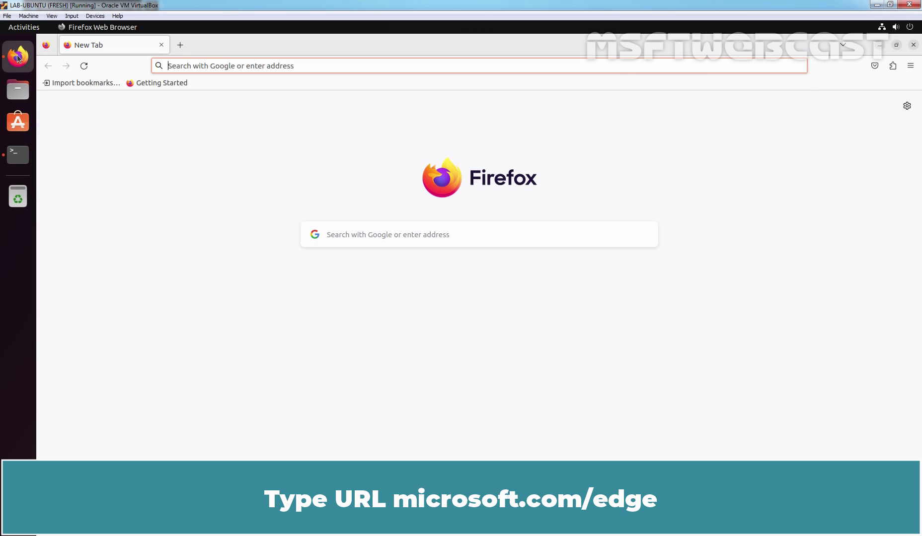
- Download the Microsoft Edge .deb from microsoft.com/edge, accepting the license, then close Firefox
text(microsoft.)
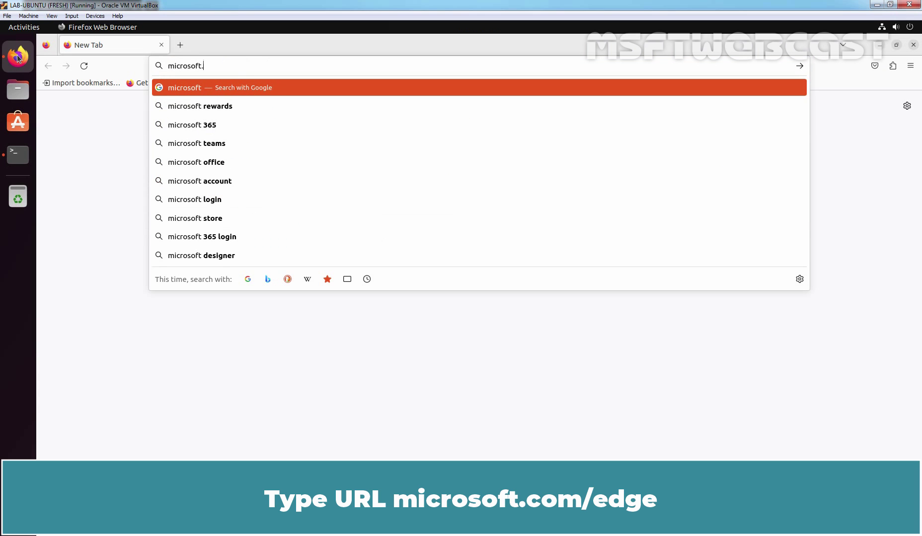
text(com/edge)
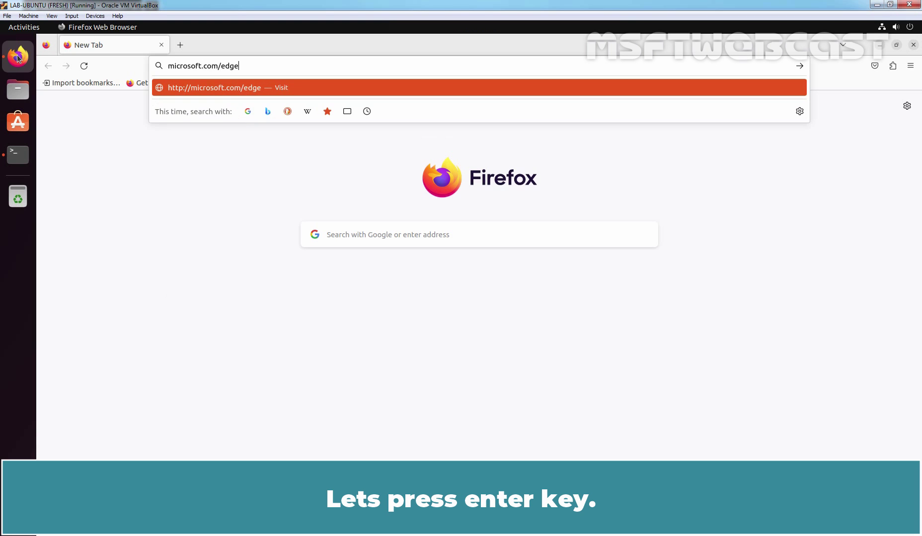
key(Return)
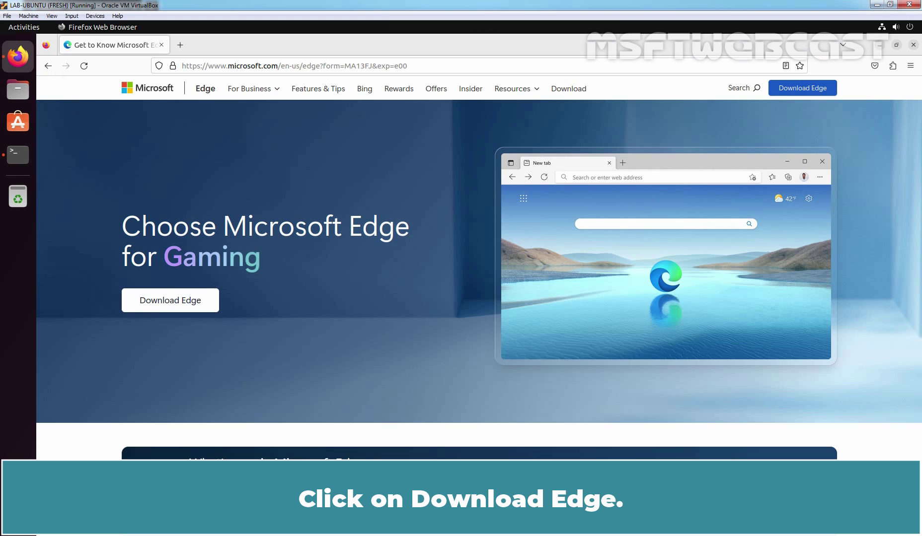
click(176, 301)
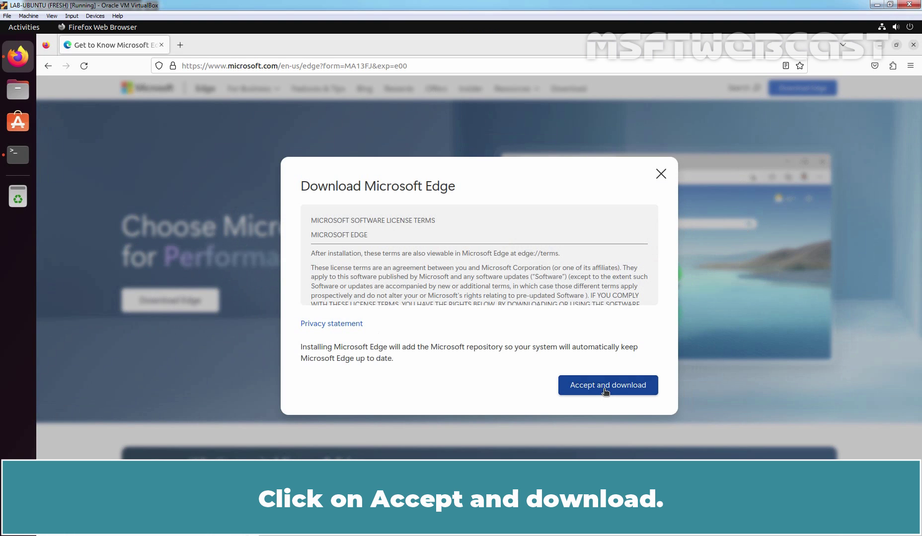
click(604, 390)
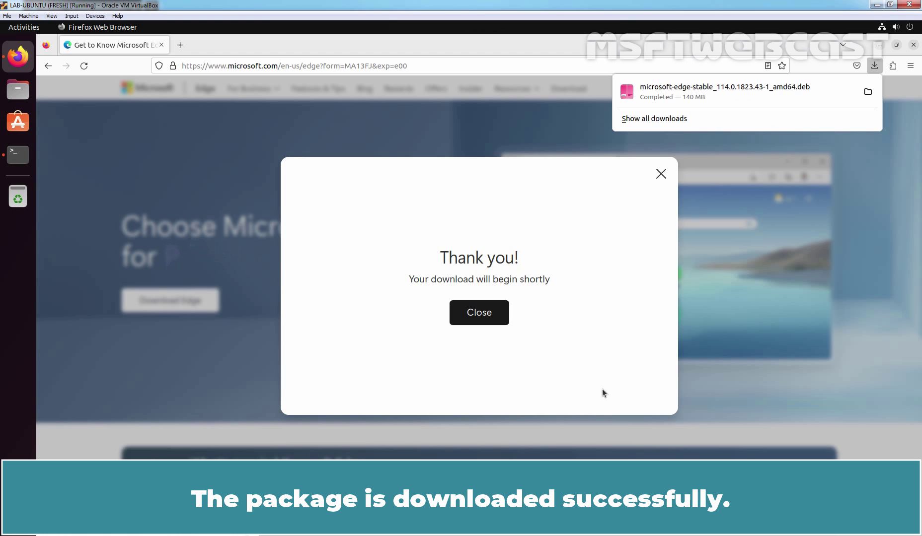
click(913, 45)
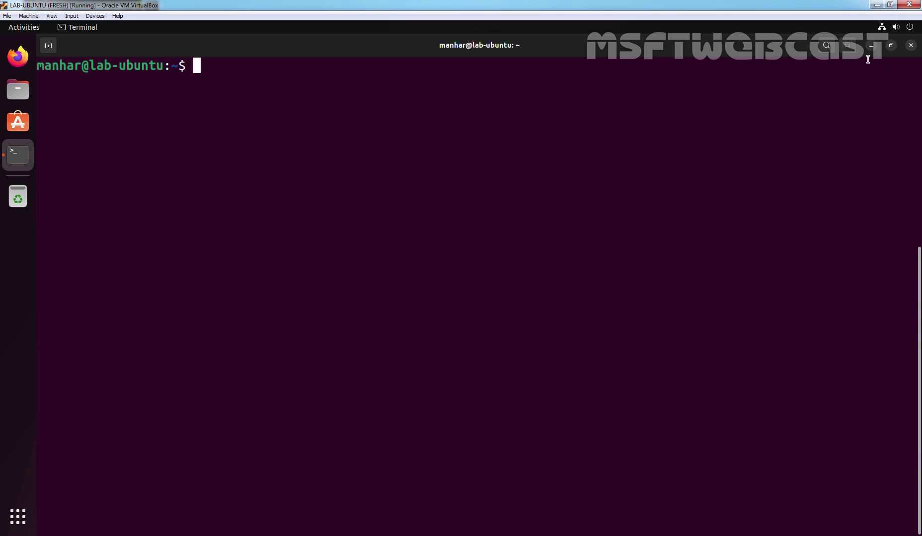
- Open microsoft-edge-stable_114.0.1823.43-1_amd64.deb from Downloads with Software Install
click(871, 44)
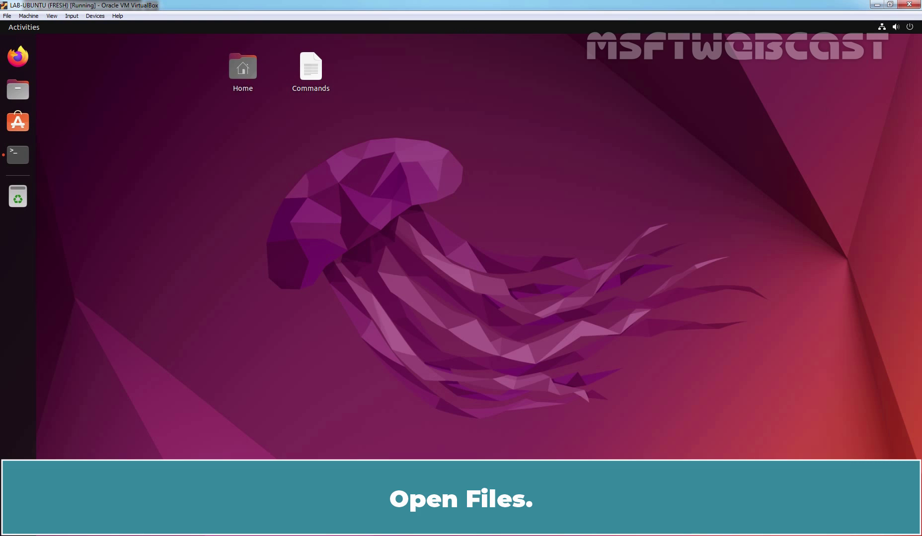
click(18, 90)
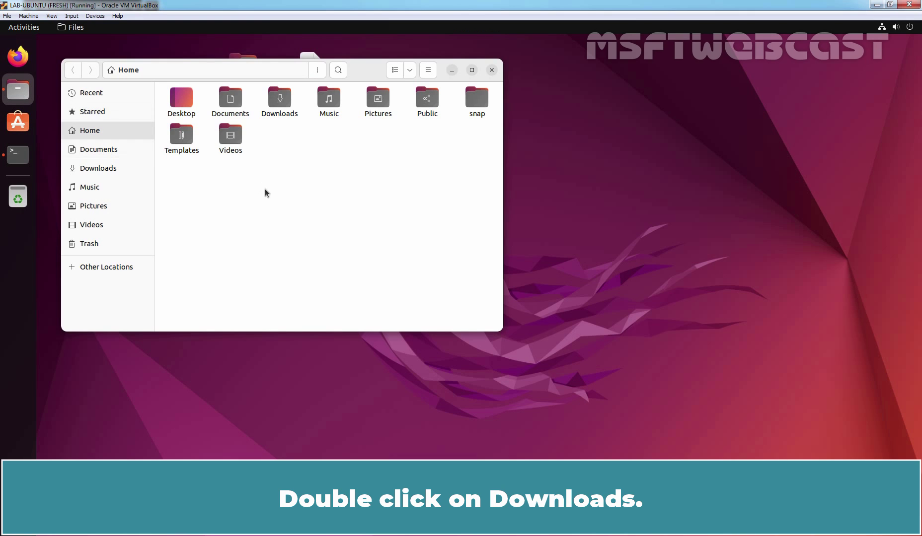
double_click(278, 99)
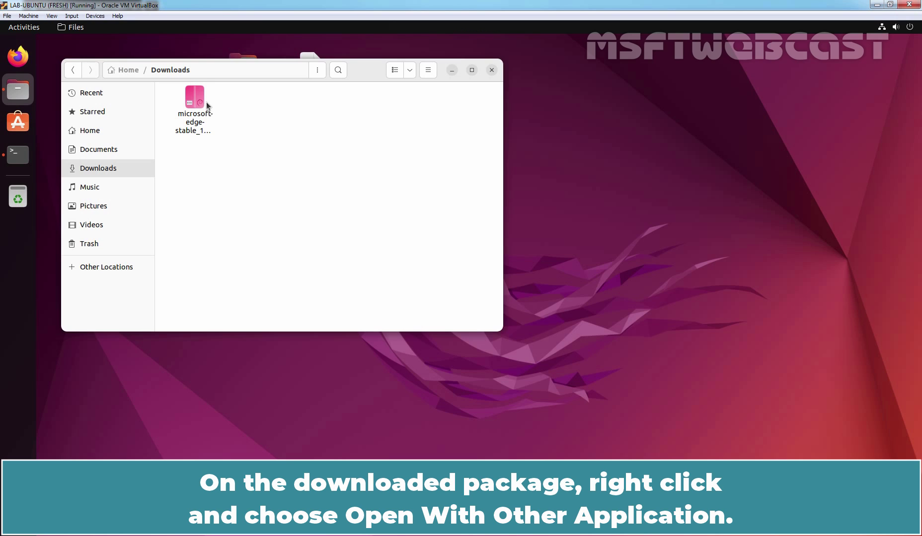
click(191, 105)
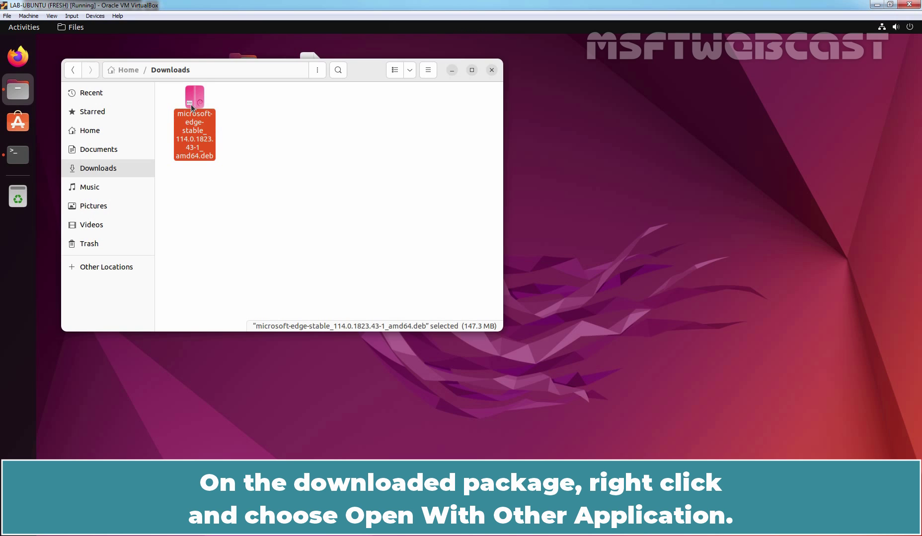
right_click(191, 105)
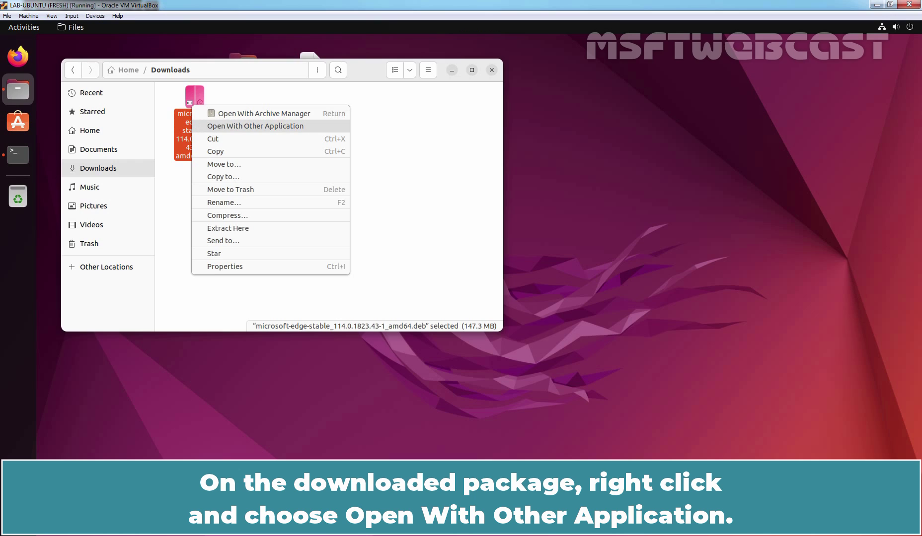
click(264, 126)
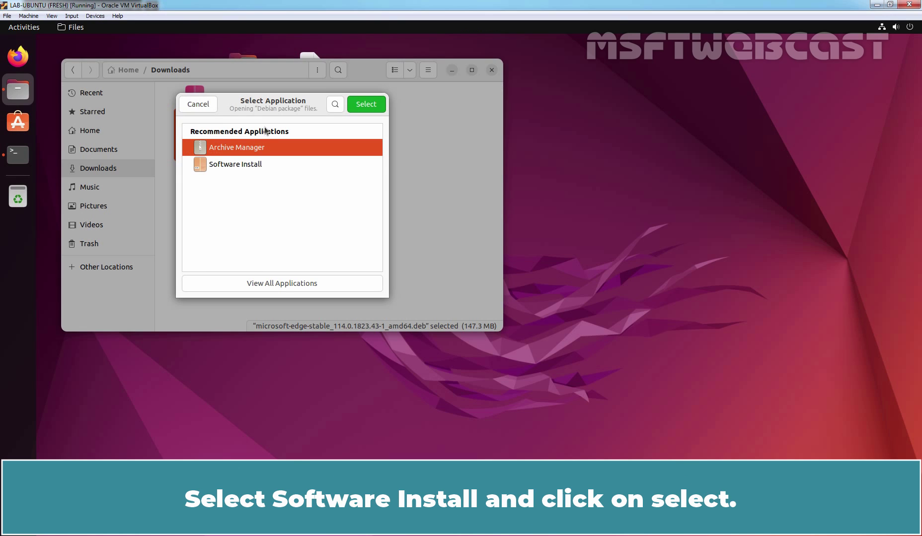
click(244, 164)
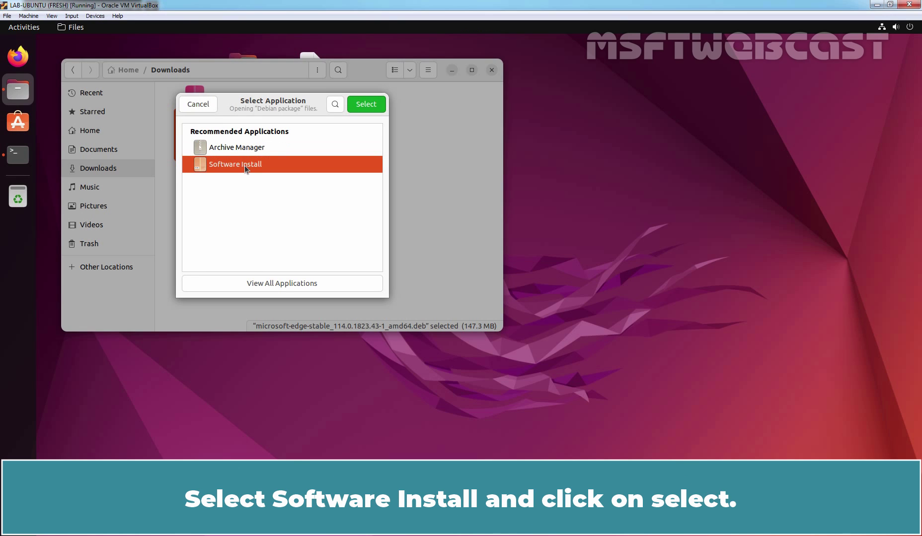
click(366, 104)
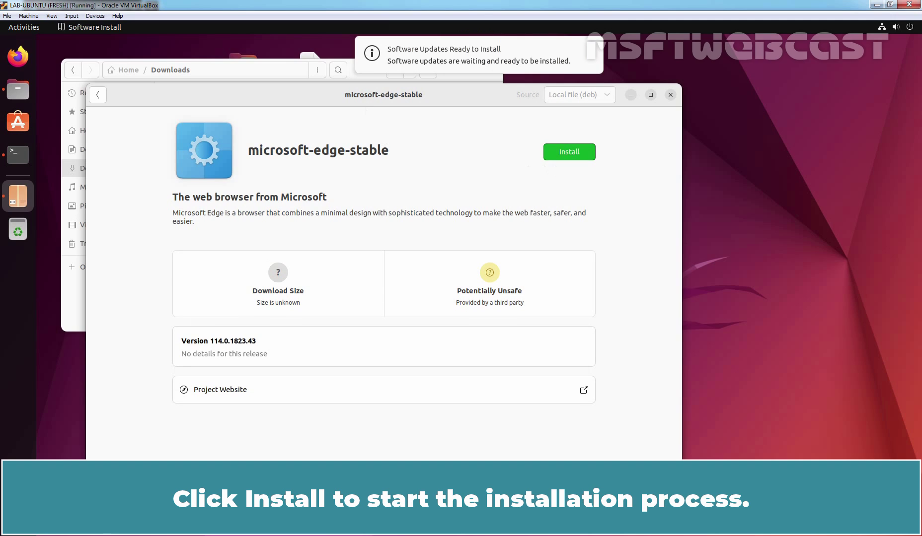
- Install microsoft-edge-stable with password authentication, then close Software Install and Files
click(568, 152)
text(****)
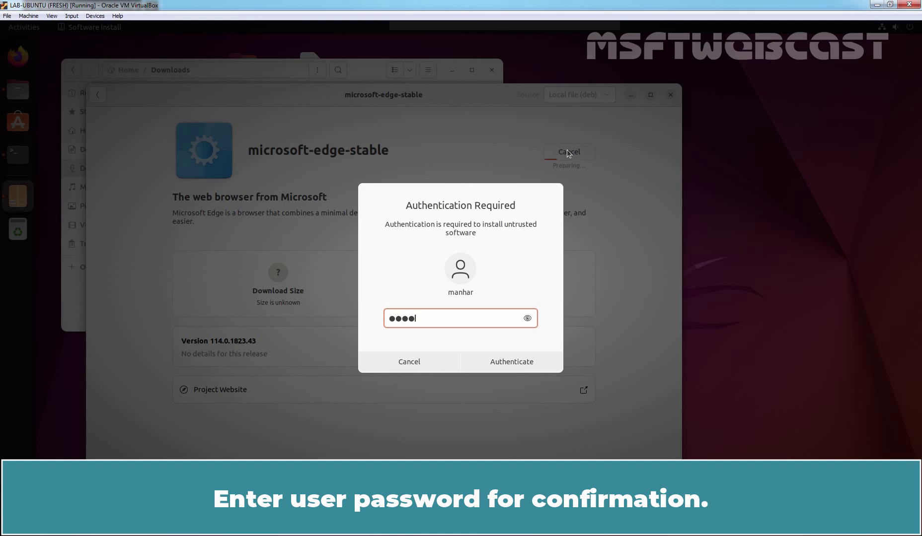
click(510, 362)
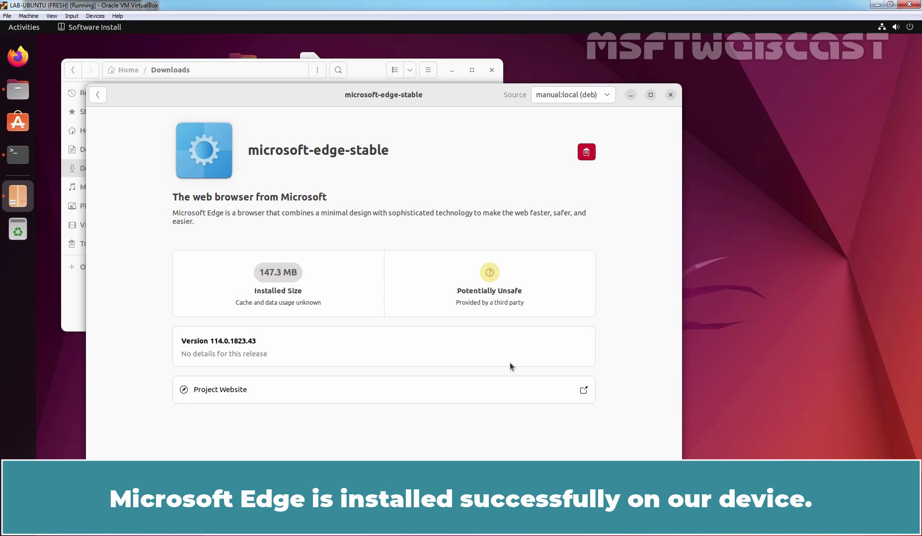
click(670, 95)
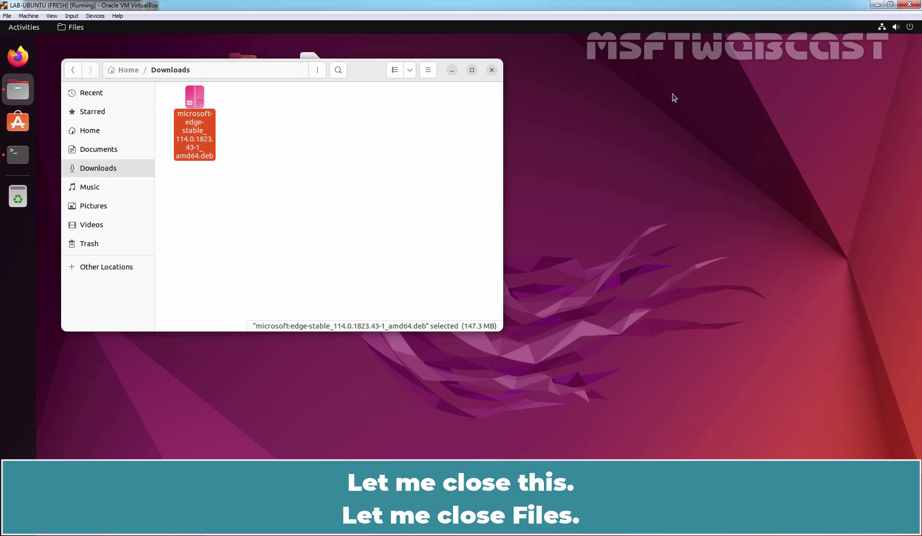
click(492, 71)
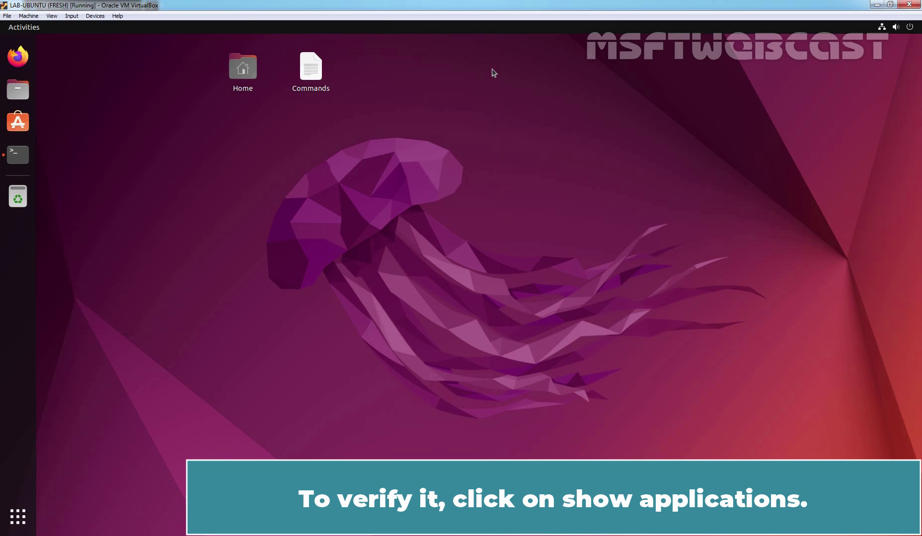
- Browse the installed applications overview, then return to the bare desktop
click(18, 522)
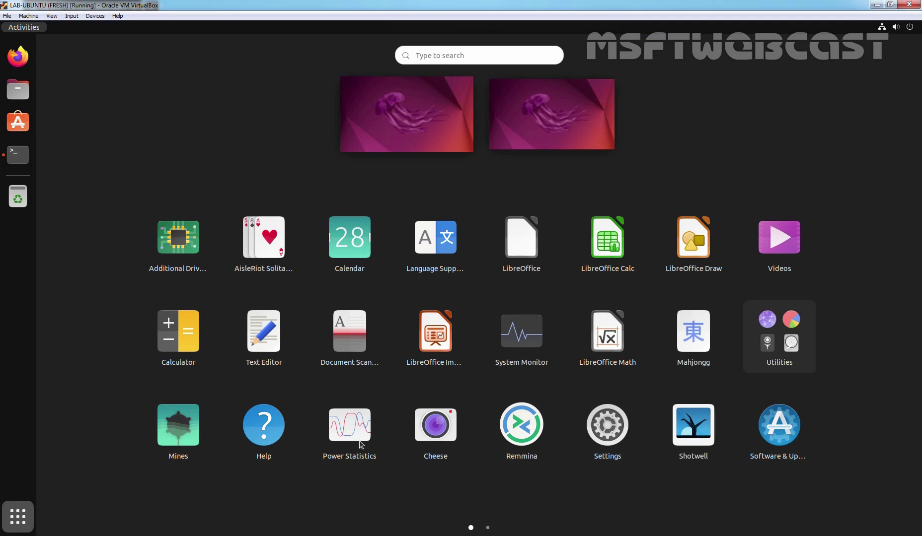
scroll(412, 421, down, 1)
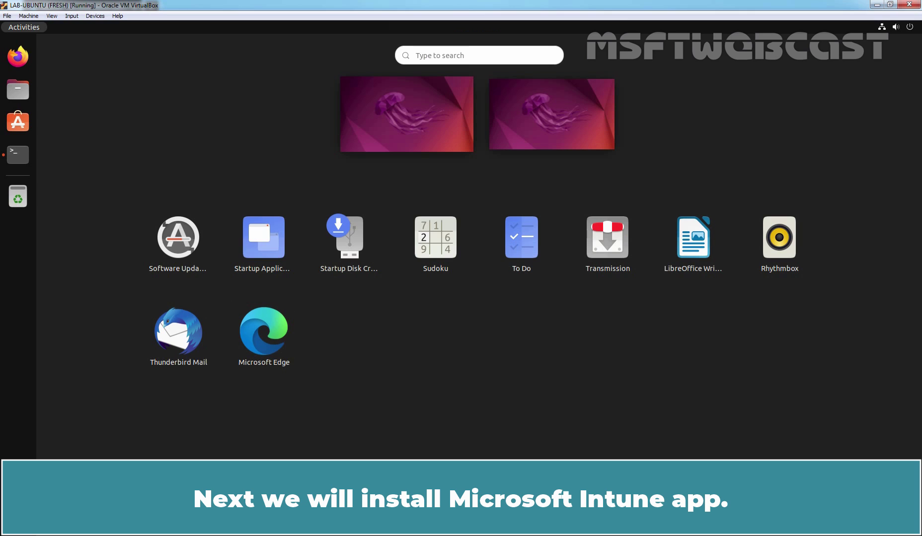
click(405, 120)
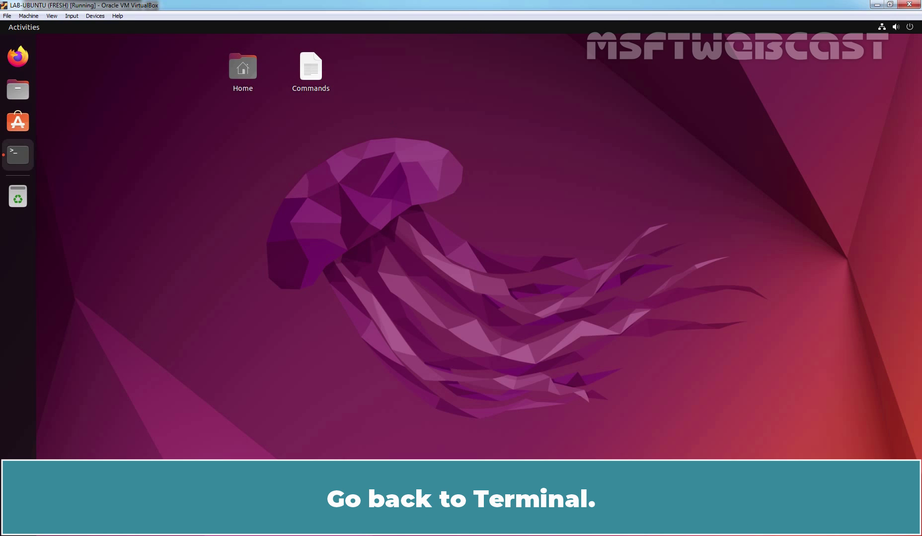
- Open the Commands file from the desktop in Text Editor, with the terminal minimized
click(21, 157)
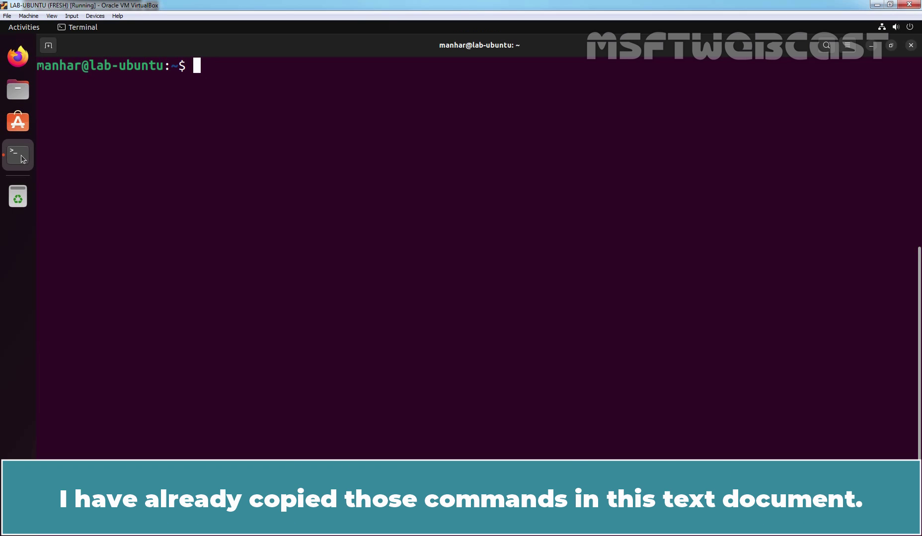
click(872, 47)
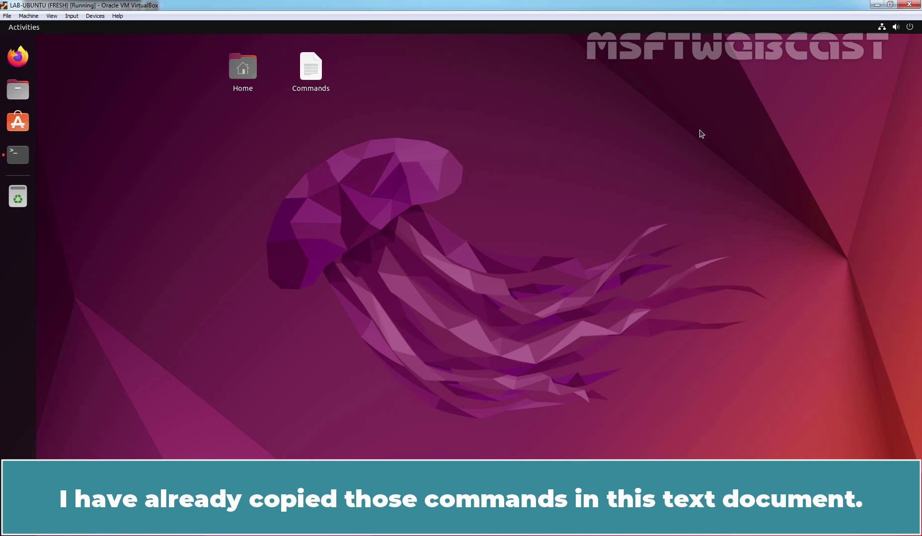
click(309, 73)
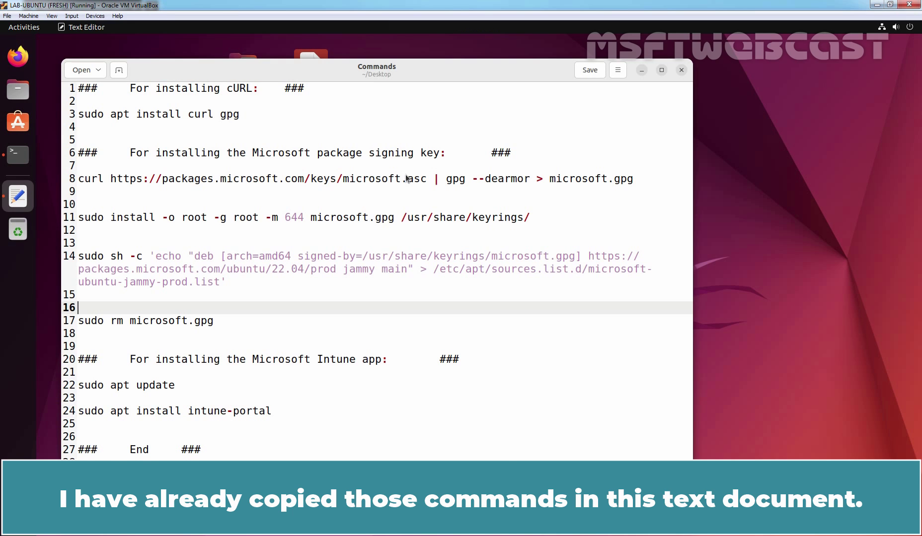
drag(459, 71, 526, 68)
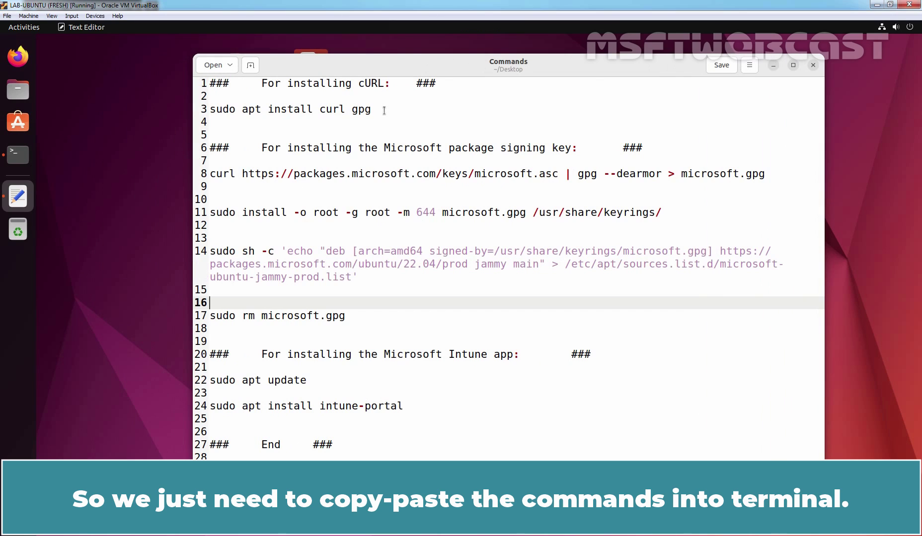
- Copy the 'sudo apt install curl gpg' line 3 and go back to the terminal
drag(384, 110, 209, 110)
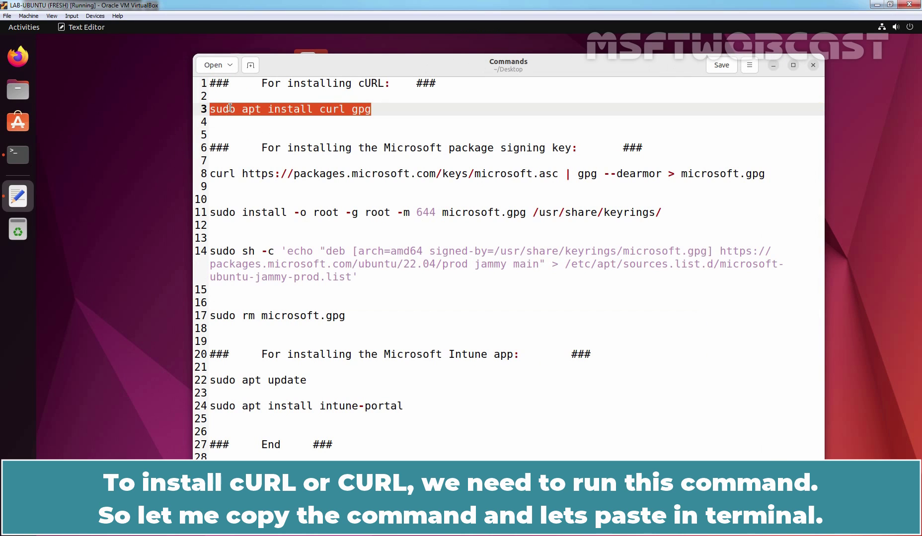
right_click(230, 110)
click(261, 155)
click(18, 155)
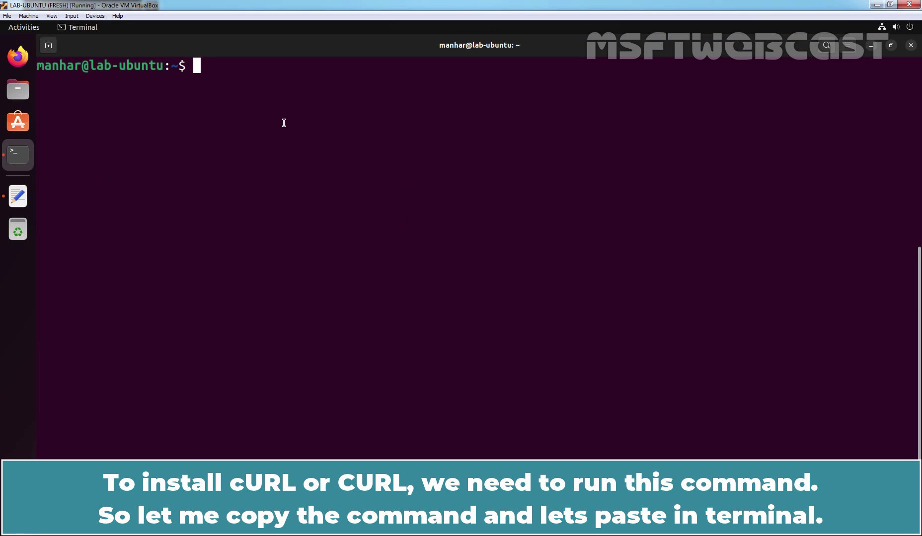
- Paste and run sudo apt install curl gpg, answering Y to continue
right_click(280, 110)
click(305, 144)
key(Return)
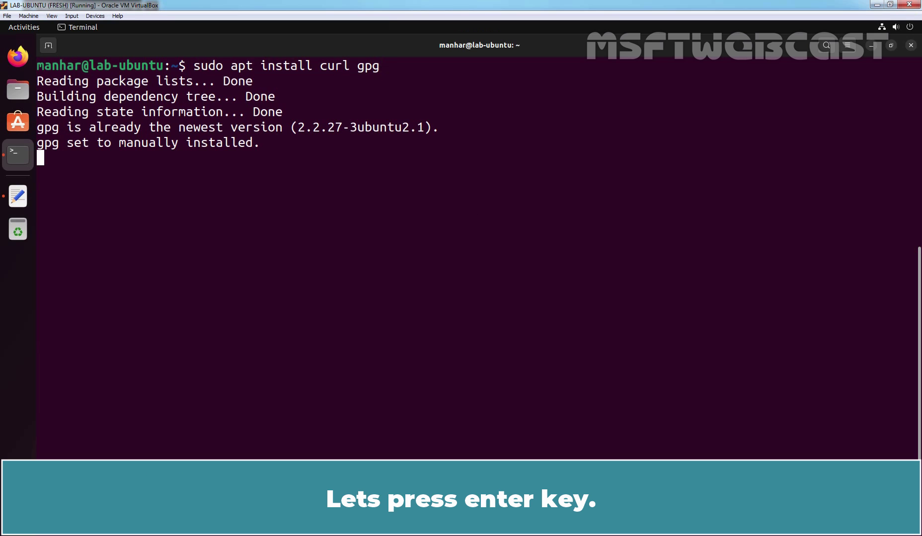
text(Y)
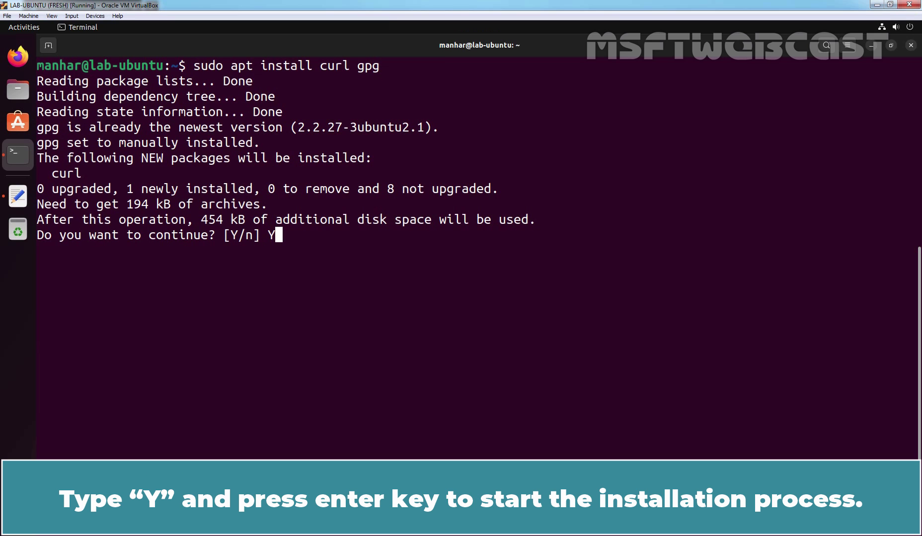
key(Return)
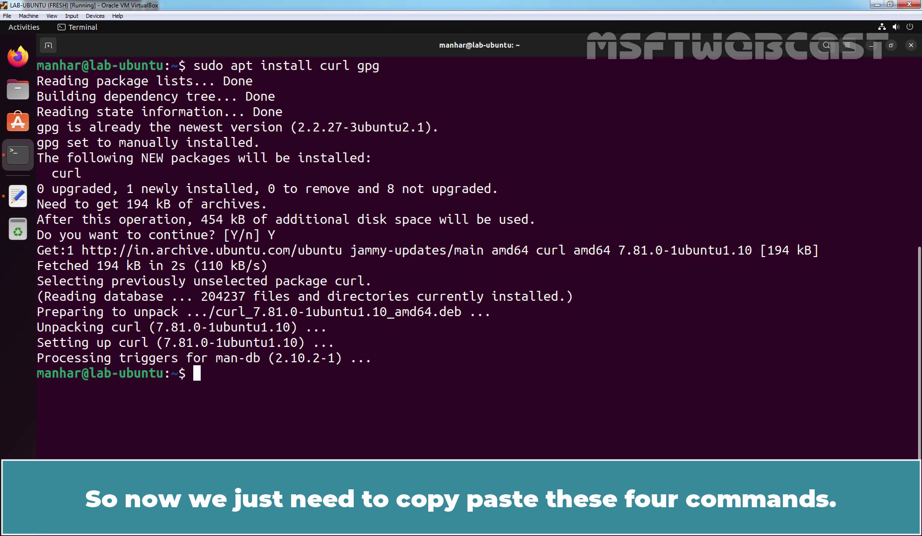
click(24, 198)
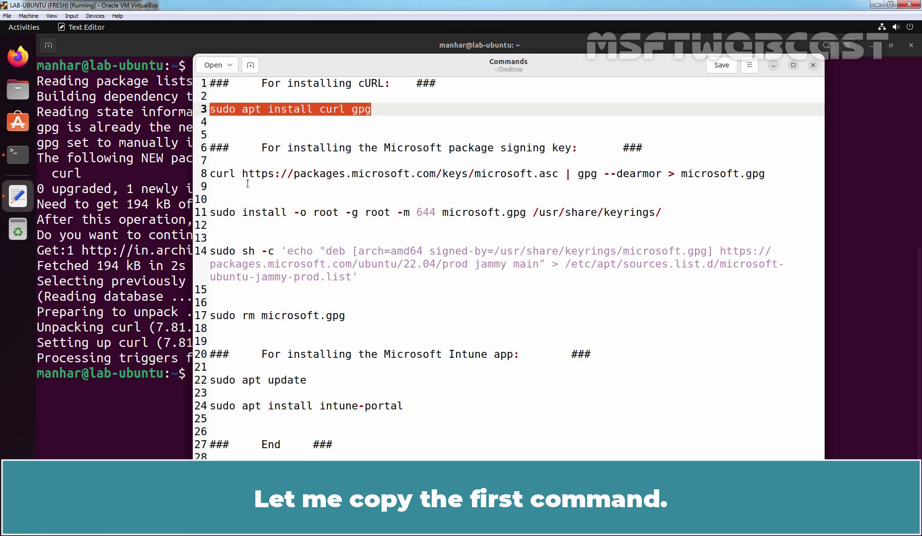
- Copy the line 8 Microsoft signing-key download command into the terminal and run it
click(212, 173)
drag(212, 175, 769, 174)
right_click(749, 177)
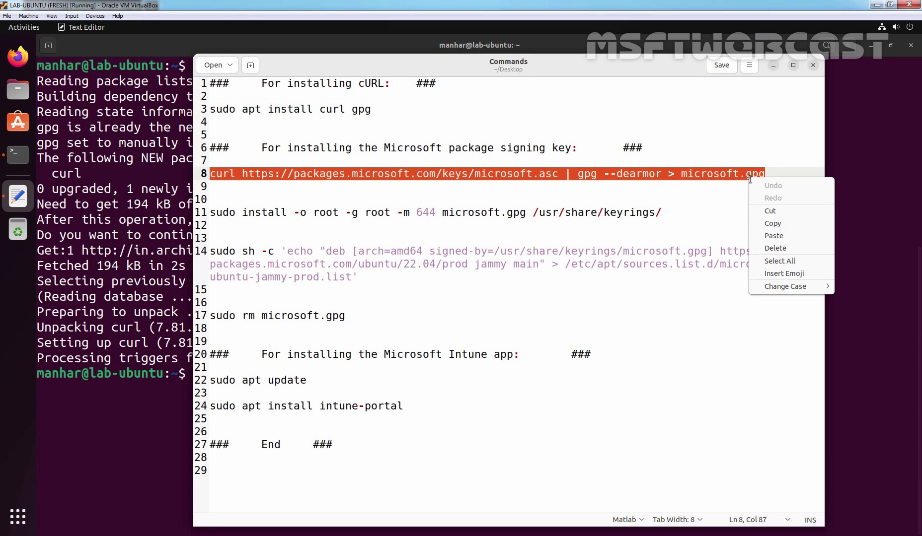
click(773, 224)
key(alt+Tab)
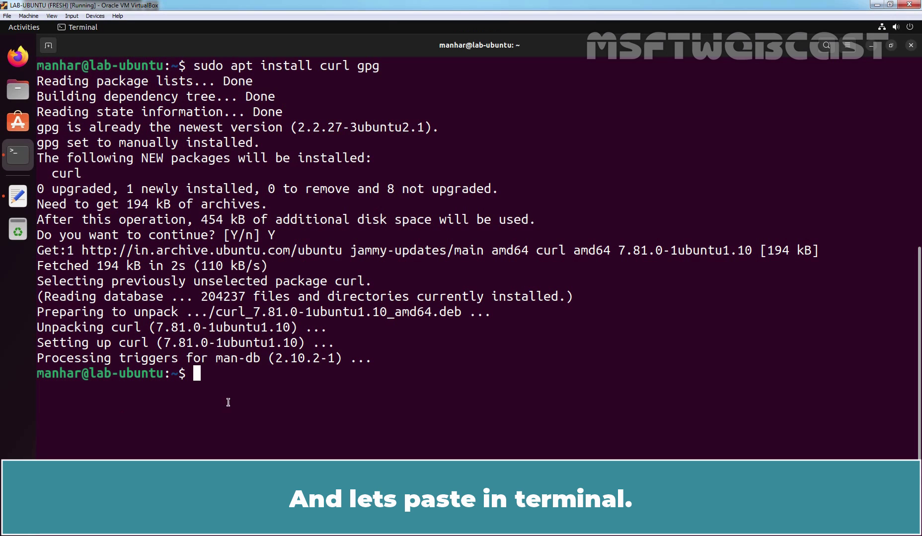
right_click(289, 389)
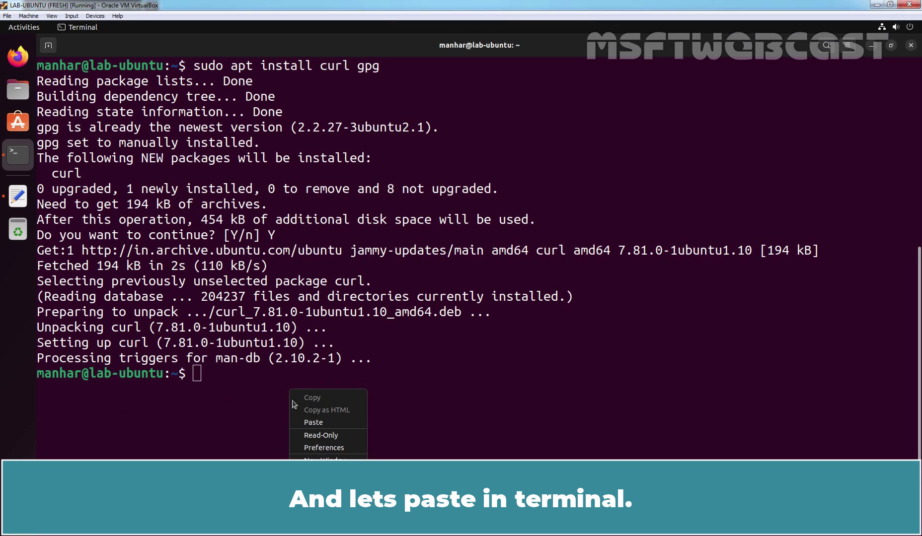
click(307, 422)
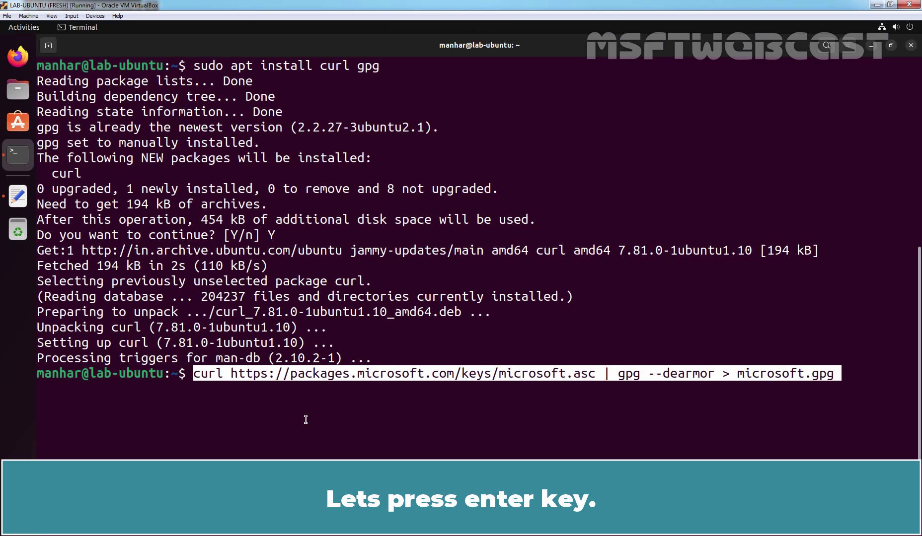
key(Return)
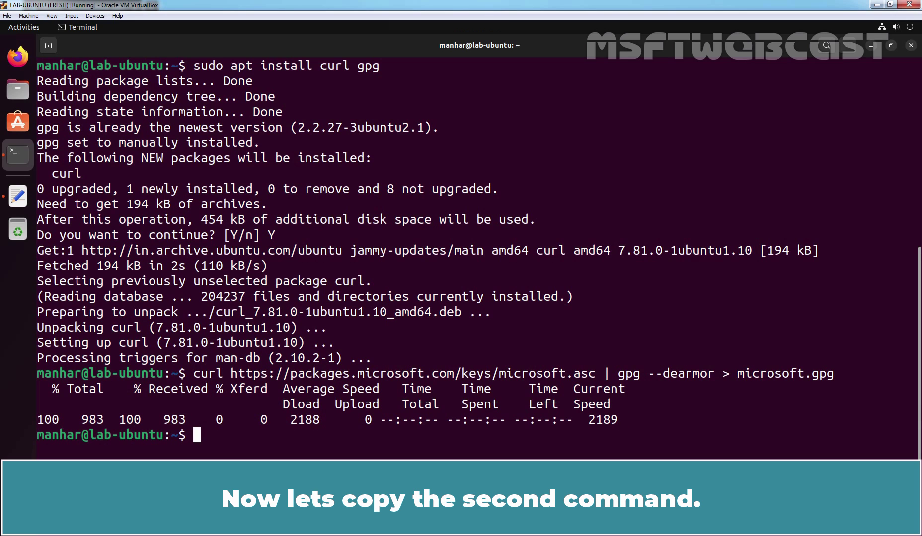
- Run the line 11 command installing the key into /usr/share/keyrings
click(18, 196)
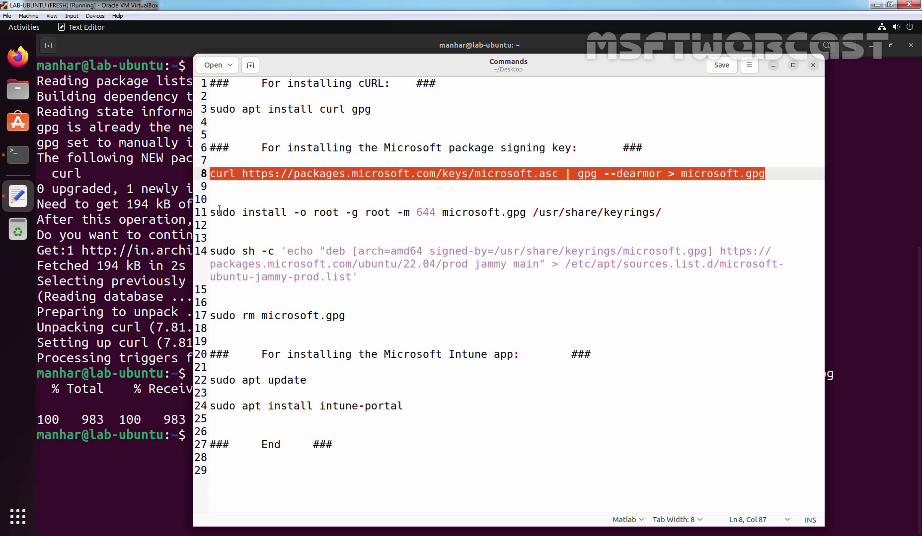
drag(211, 213, 664, 213)
right_click(665, 214)
click(668, 261)
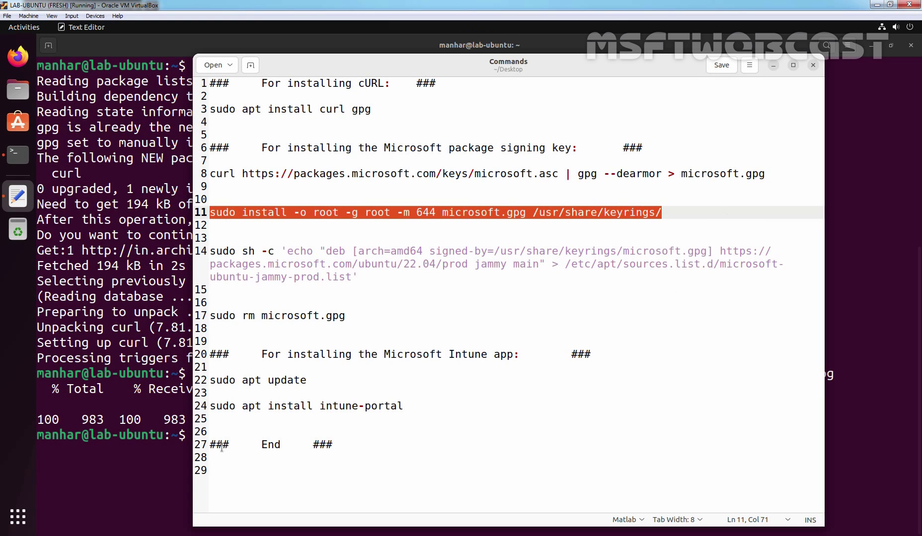
key(alt+Tab)
right_click(269, 436)
click(303, 367)
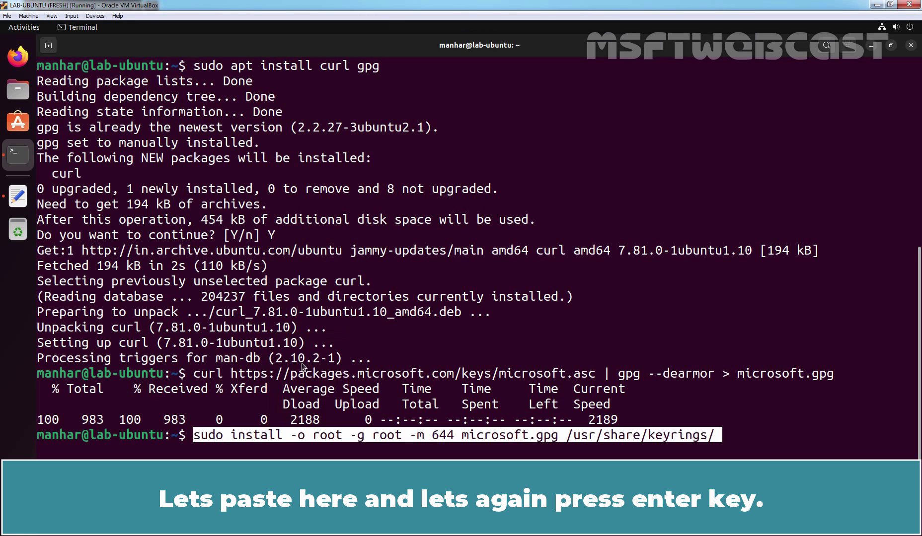
key(Return)
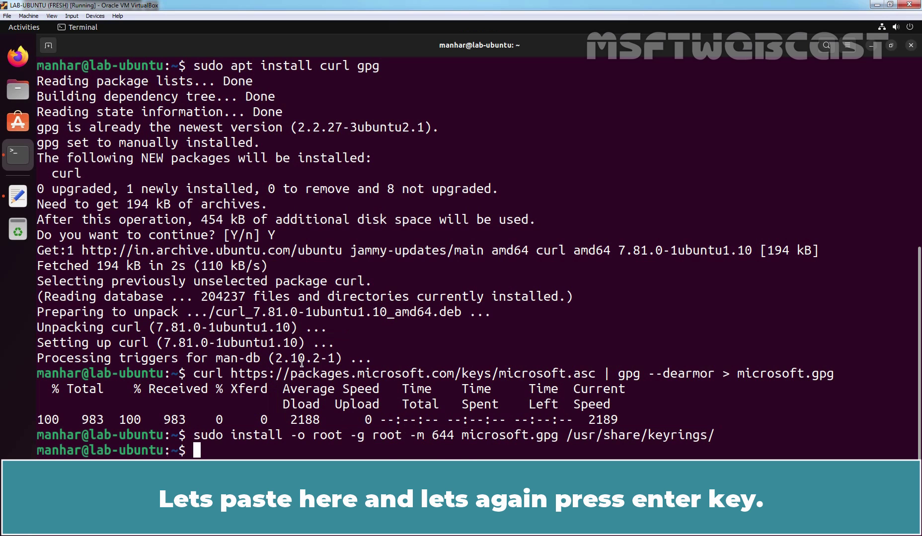
- Run the line 14 command adding the Microsoft jammy repository list
click(18, 197)
triple_click(209, 254)
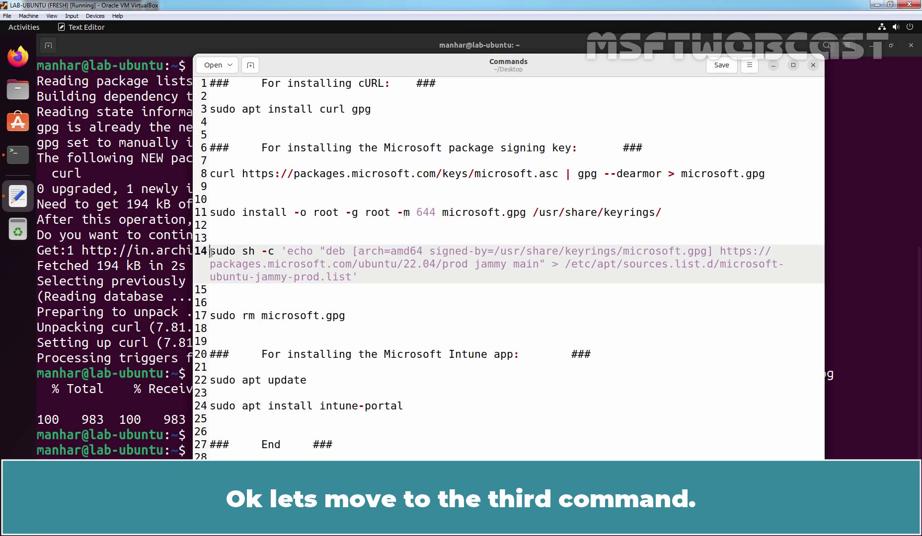
right_click(320, 277)
click(359, 325)
key(alt+Tab)
right_click(231, 460)
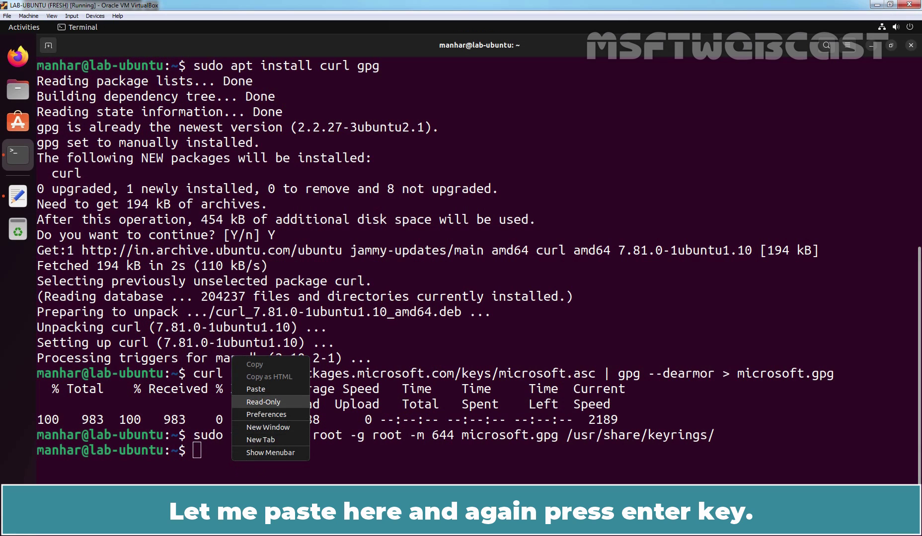
click(267, 390)
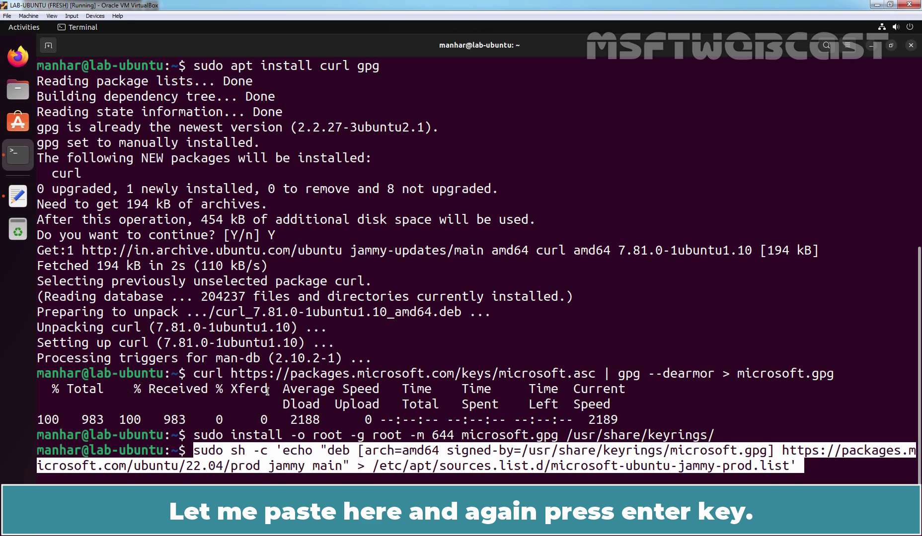
key(Return)
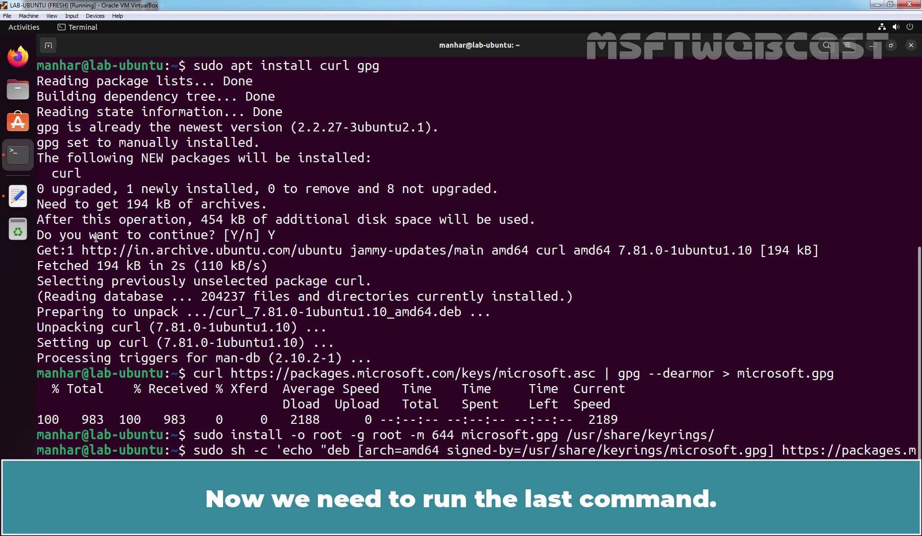
- Run the line 17 rm command deleting the temporary microsoft.gpg
click(18, 197)
double_click(277, 317)
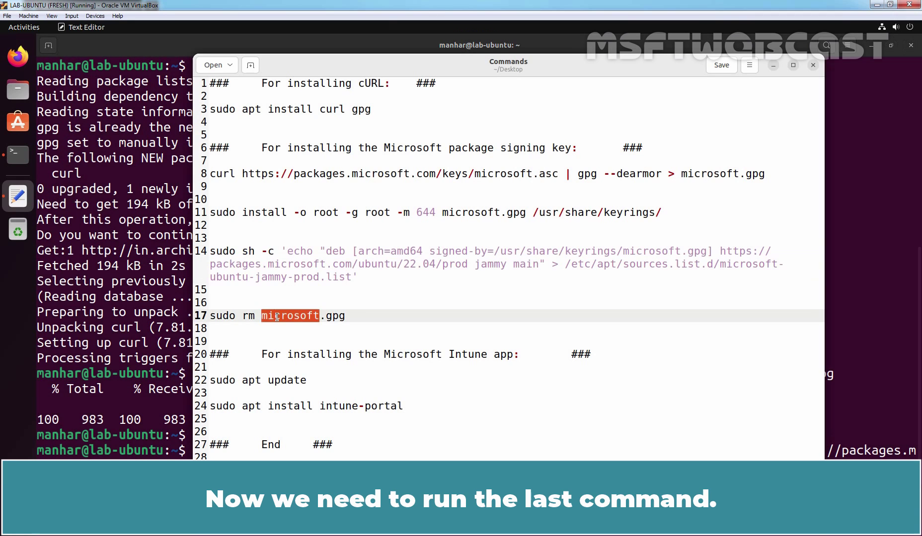
click(277, 317)
right_click(277, 318)
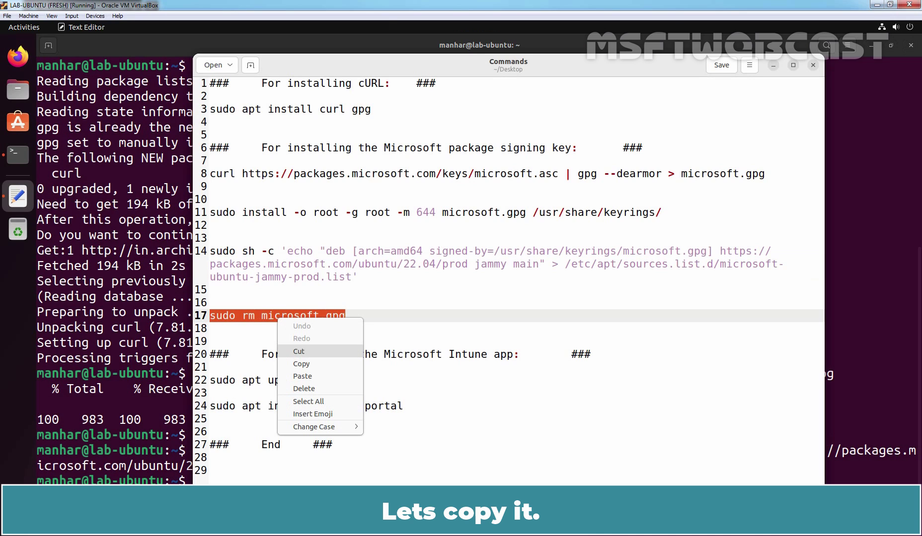
click(301, 364)
click(18, 155)
right_click(227, 382)
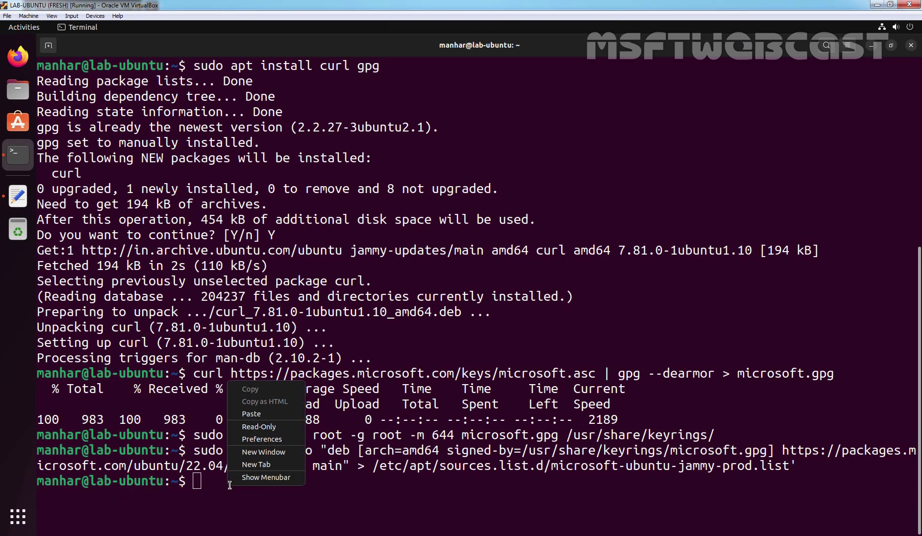
click(268, 414)
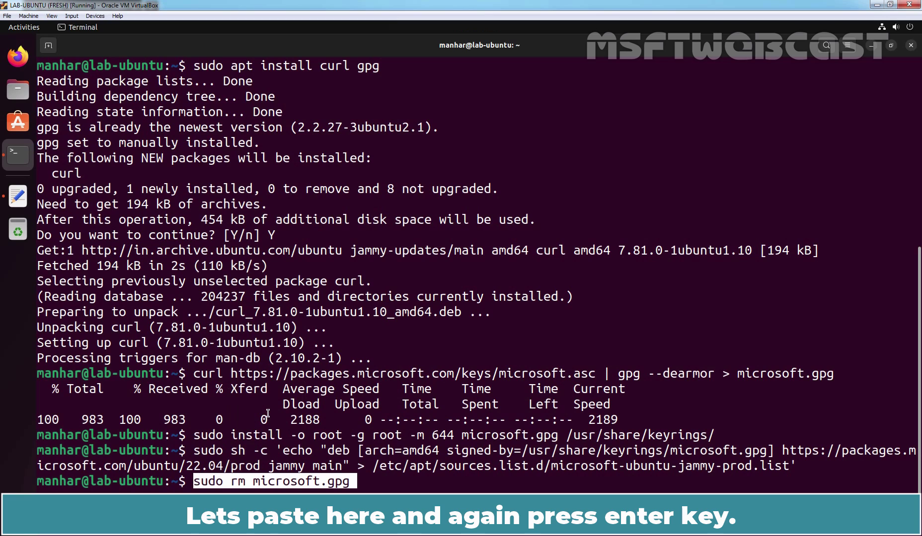
key(Return)
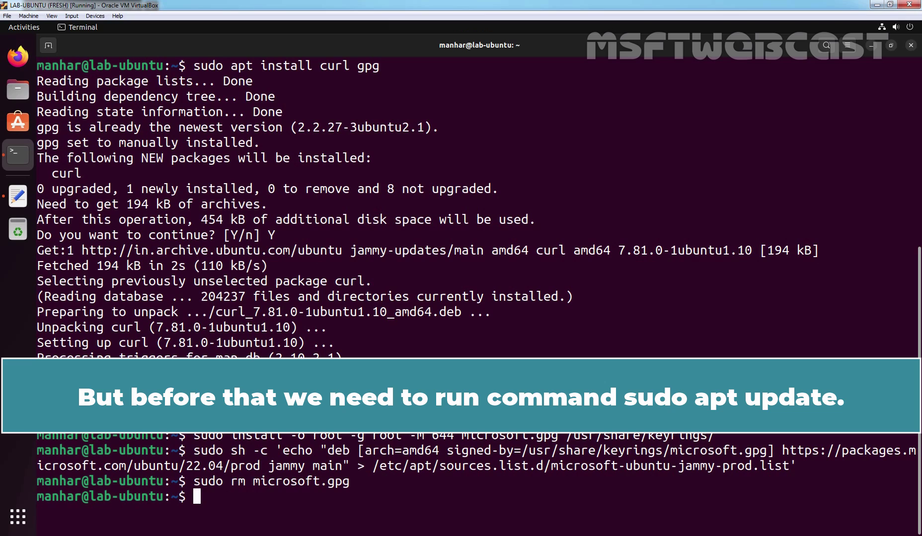
- Run sudo apt update to fetch the Microsoft jammy package lists, then clear the screen
text(sudo apt update)
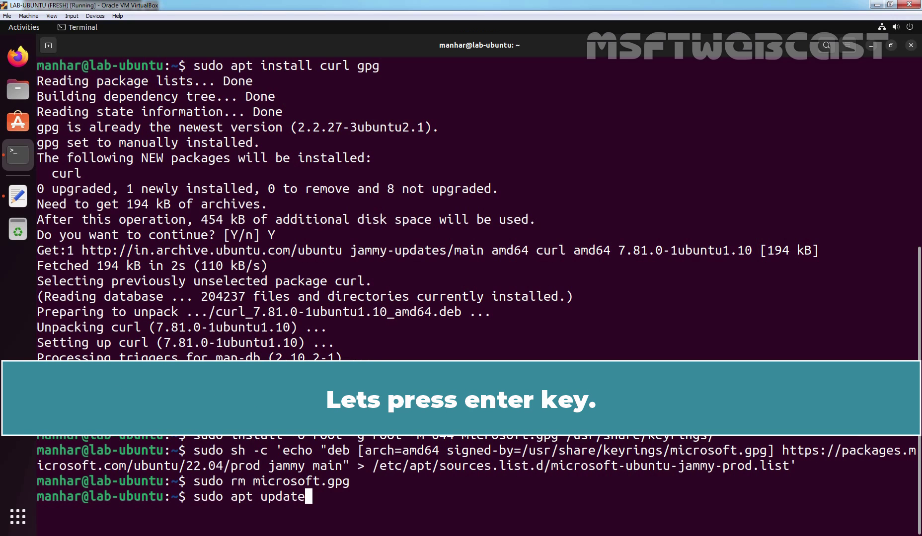
key(Return)
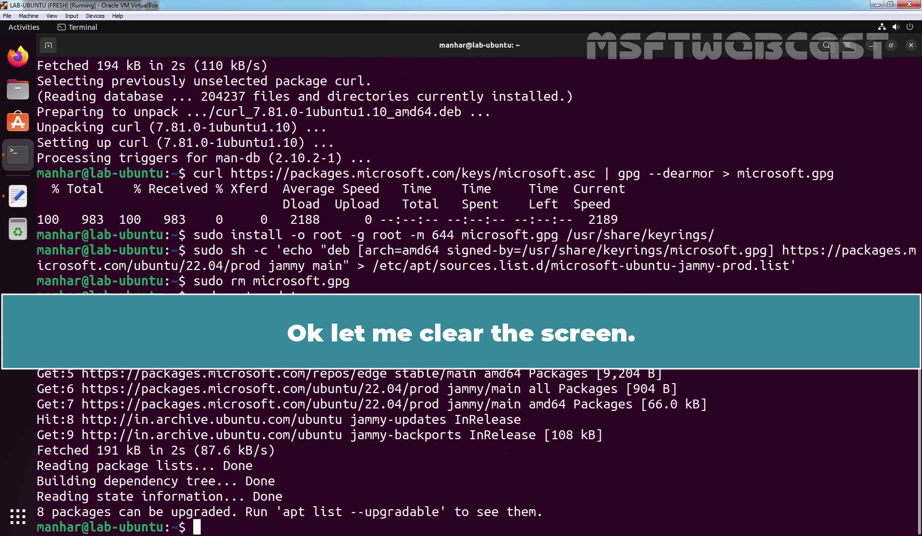
key(ctrl+l)
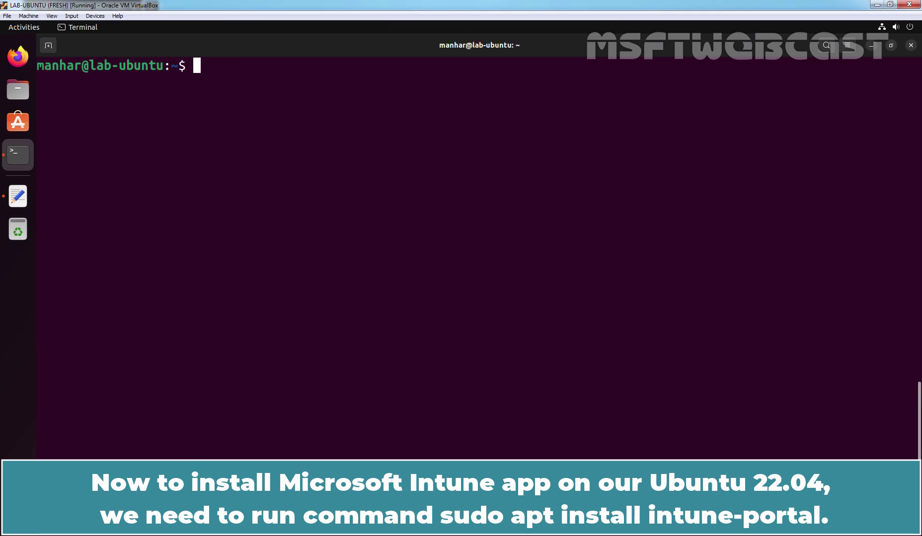
- Install the intune-portal package with sudo apt install, accepting its dependencies with Y
text(sudo apt in)
key(Tab)
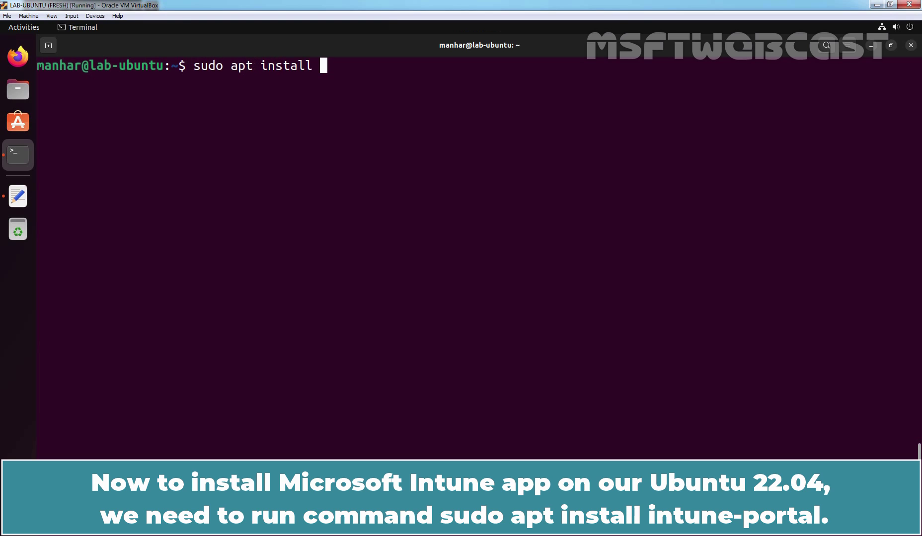
text(intune-)
key(Tab)
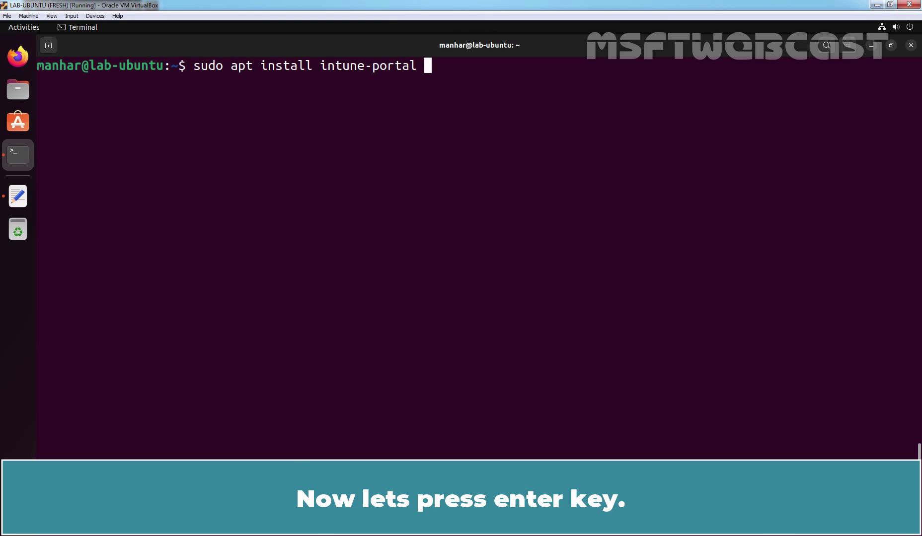
key(Return)
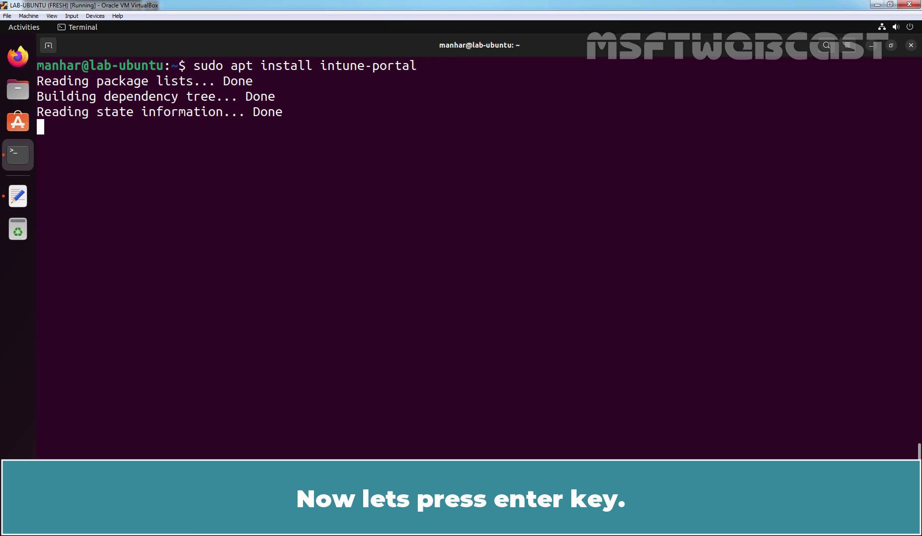
text(Y)
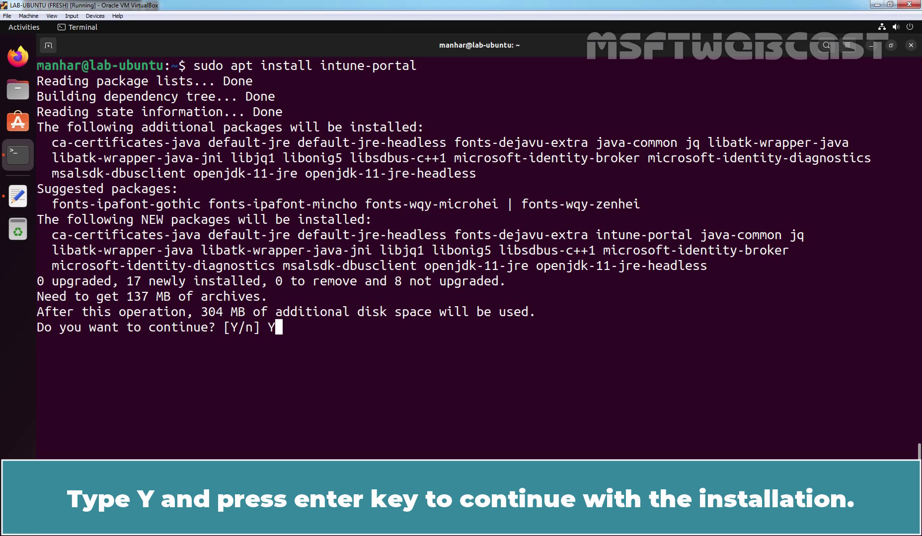
key(Return)
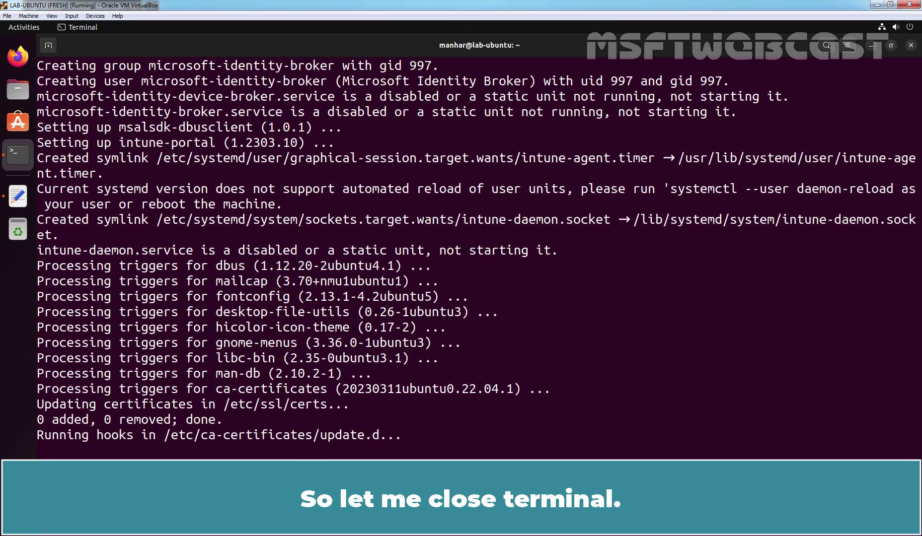
- Close the terminal and the Commands notes window, then restart the virtual machine
click(911, 45)
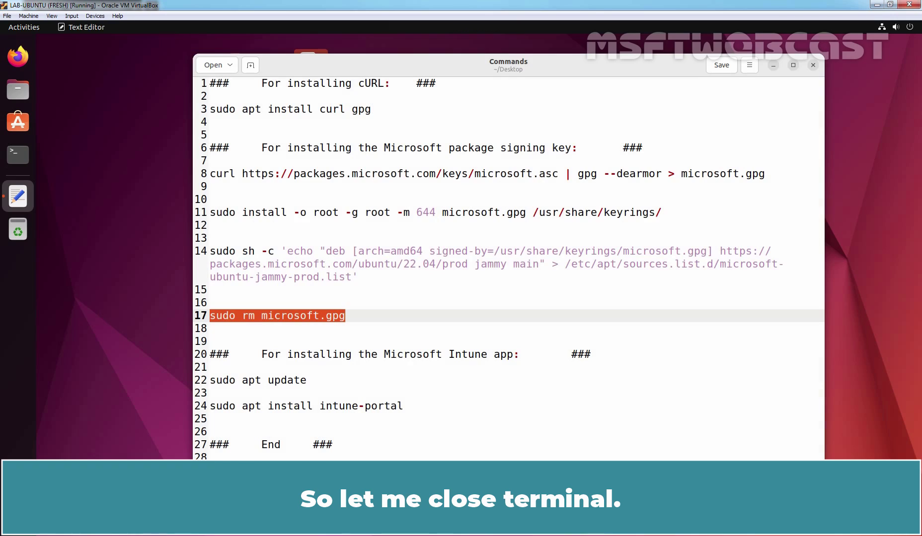
click(813, 65)
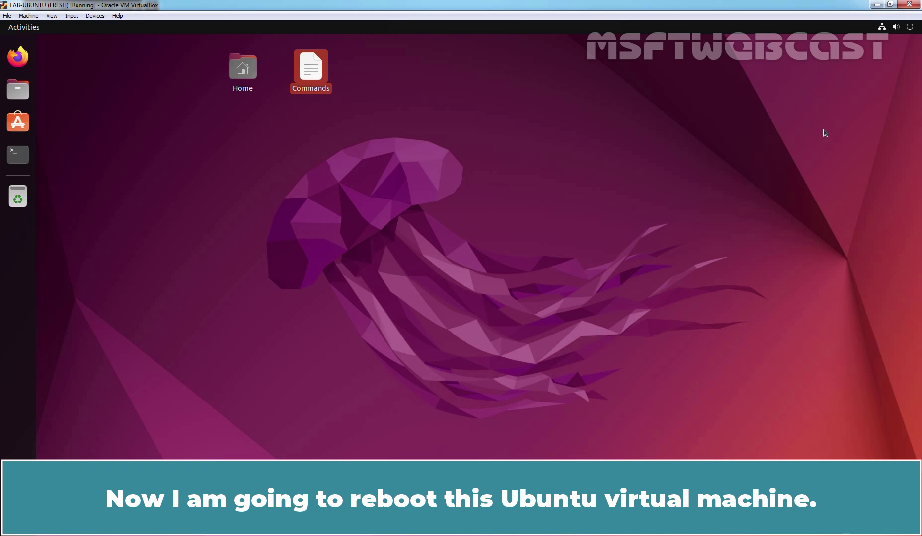
click(914, 28)
click(892, 149)
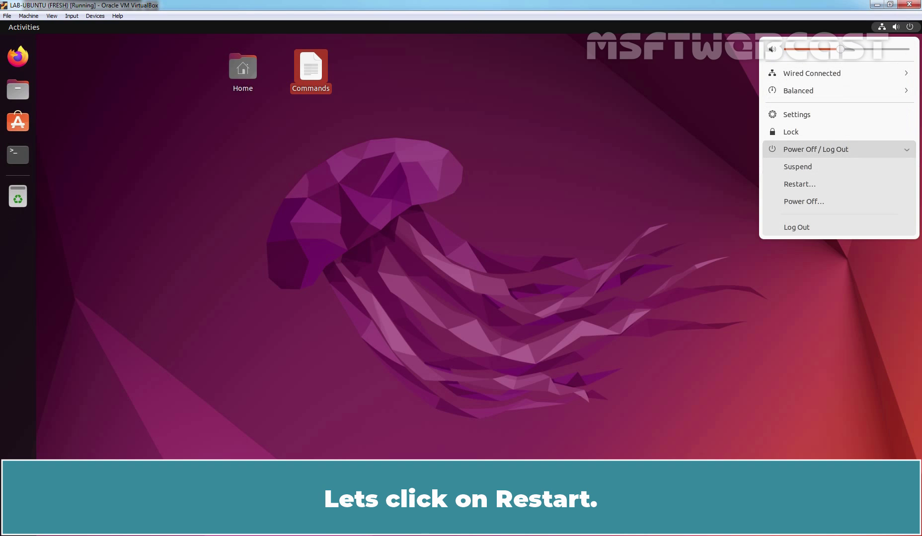
click(814, 185)
click(515, 308)
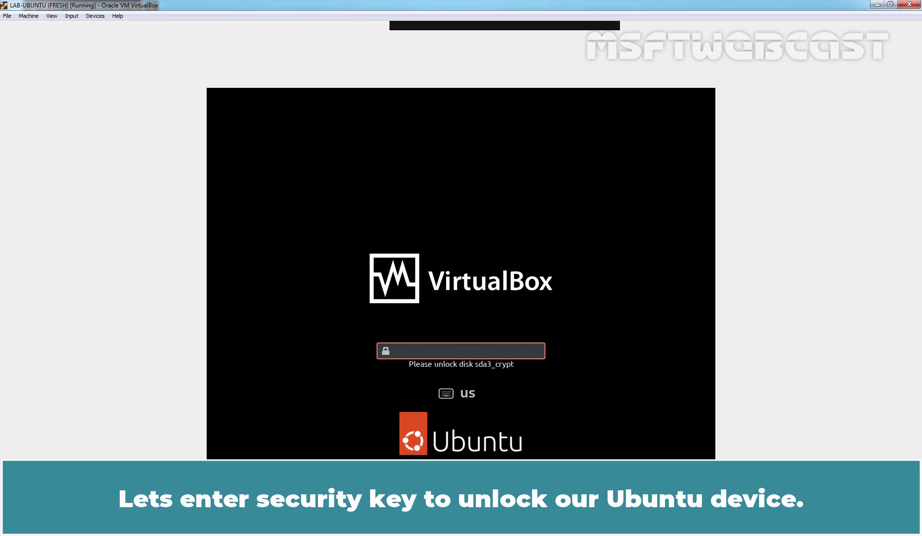
- Unlock the disk with its passphrase and log back in to the user account
text(••••••••••••••••••)
key(Return)
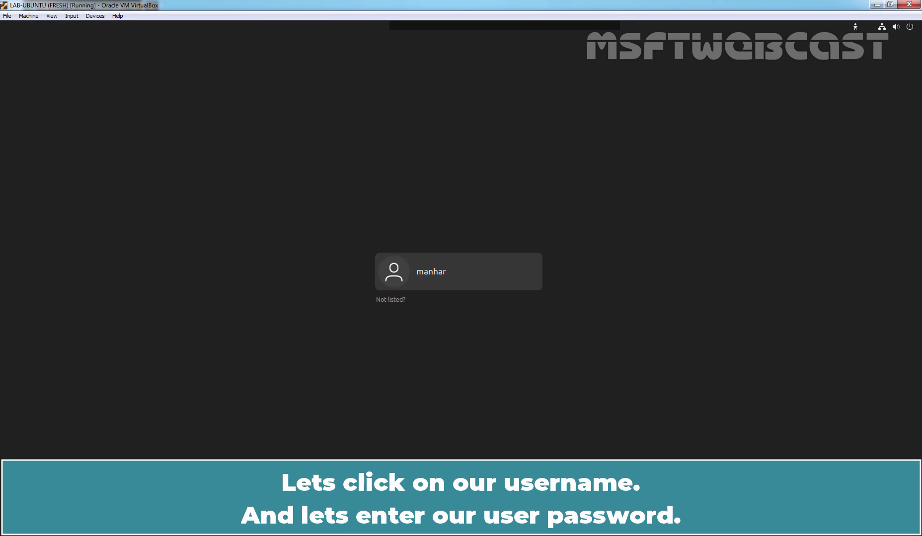
click(460, 271)
text(****)
key(Return)
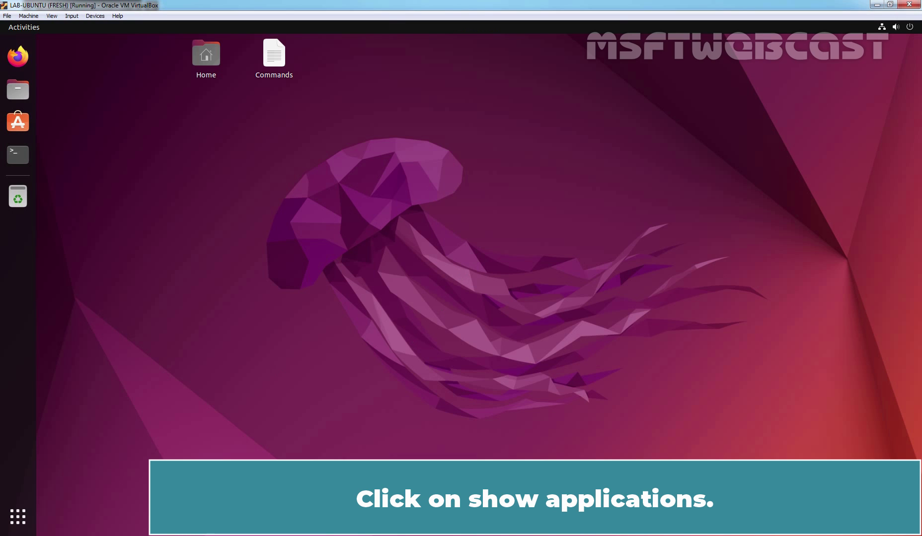
- Launch Microsoft Intune from the app grid, start sign-in, and submit the work account e-mail
click(18, 517)
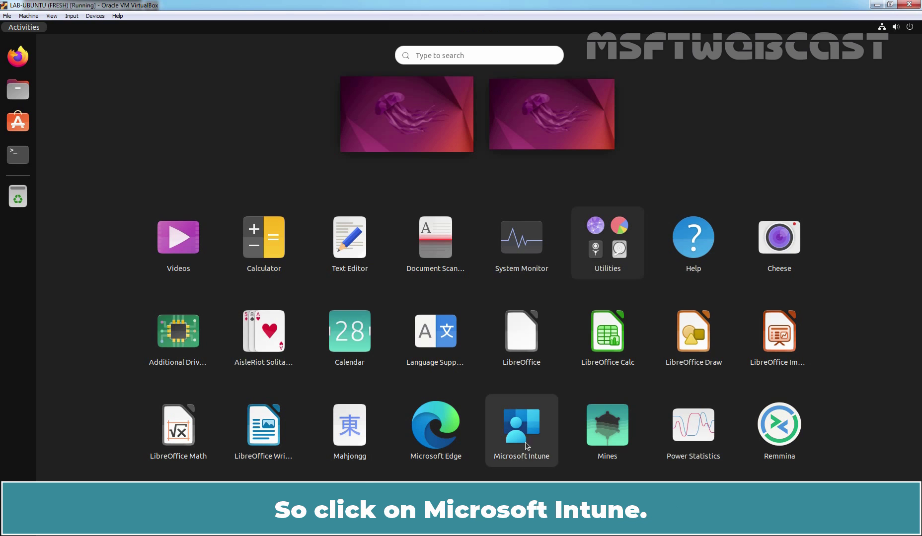
click(524, 424)
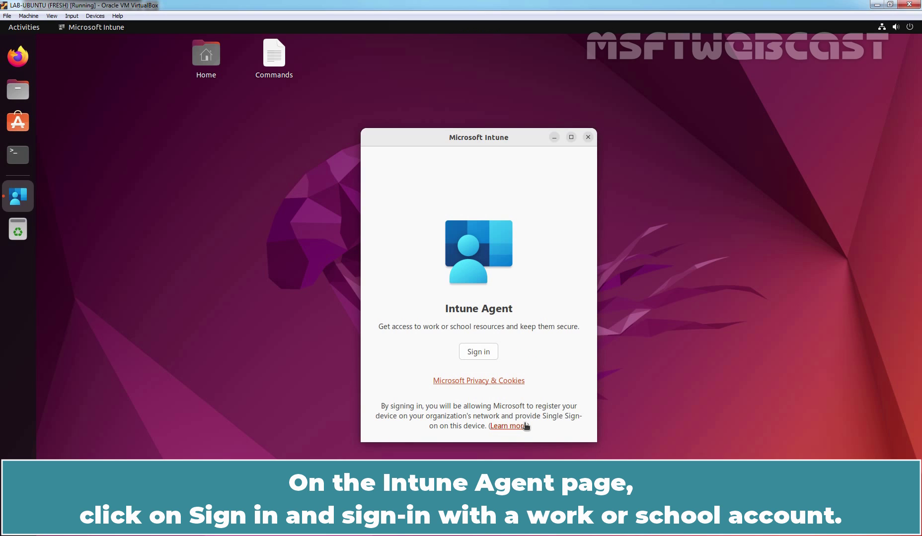
click(475, 352)
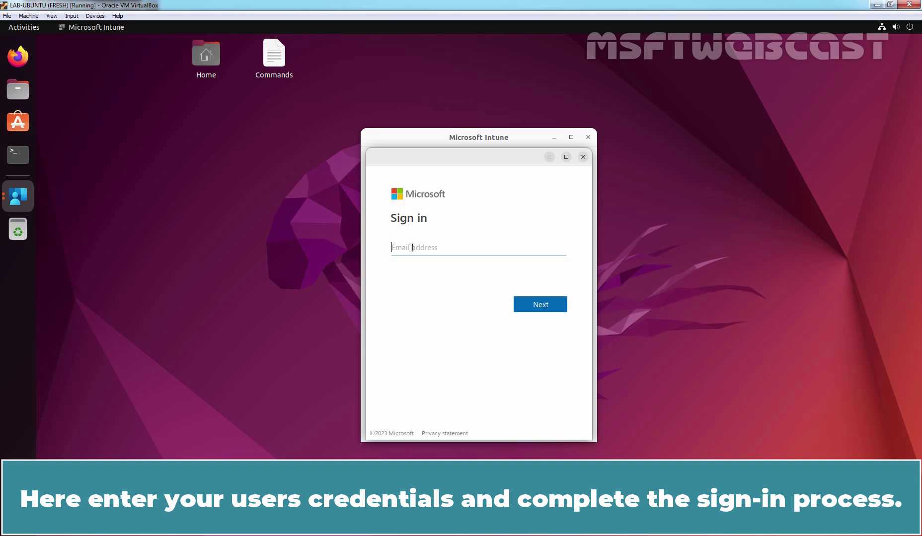
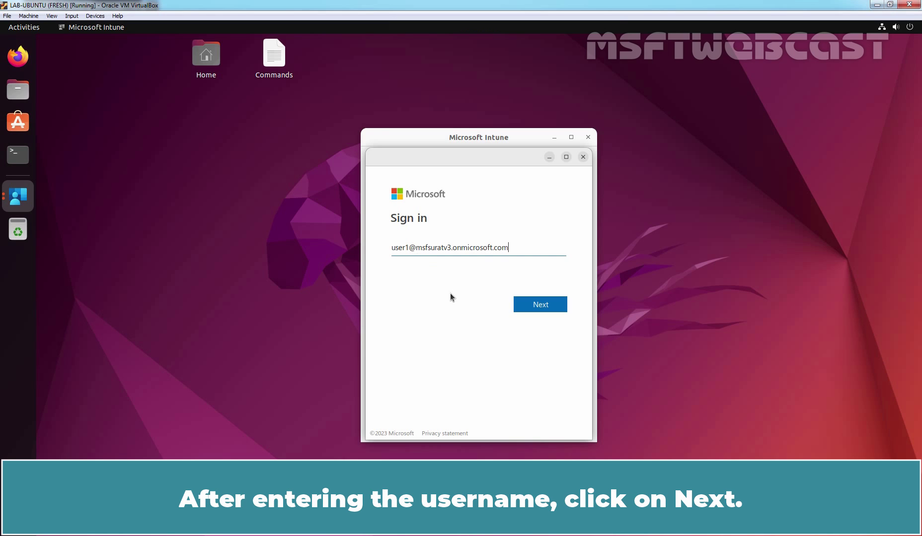
click(539, 307)
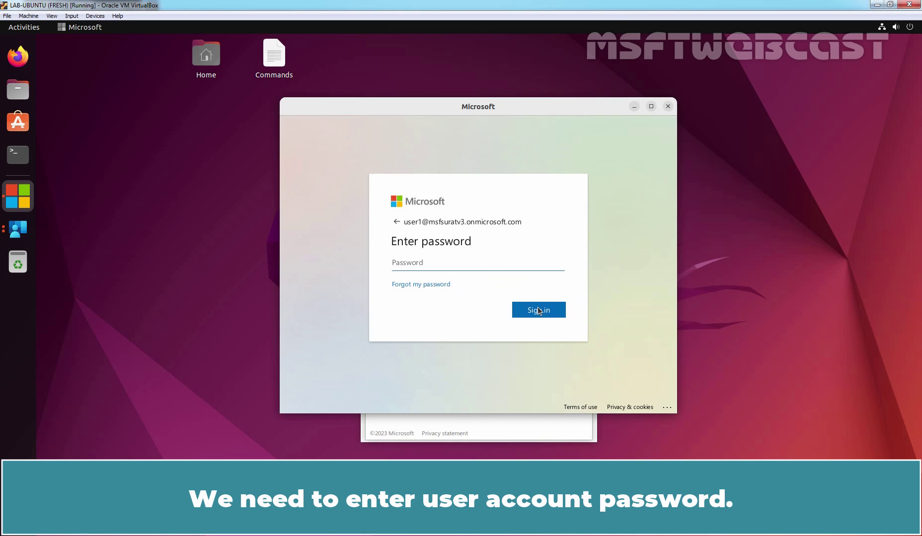
- Sign in with the account password and register the device with the organization
click(461, 263)
text(••)
text(••••••)
click(538, 311)
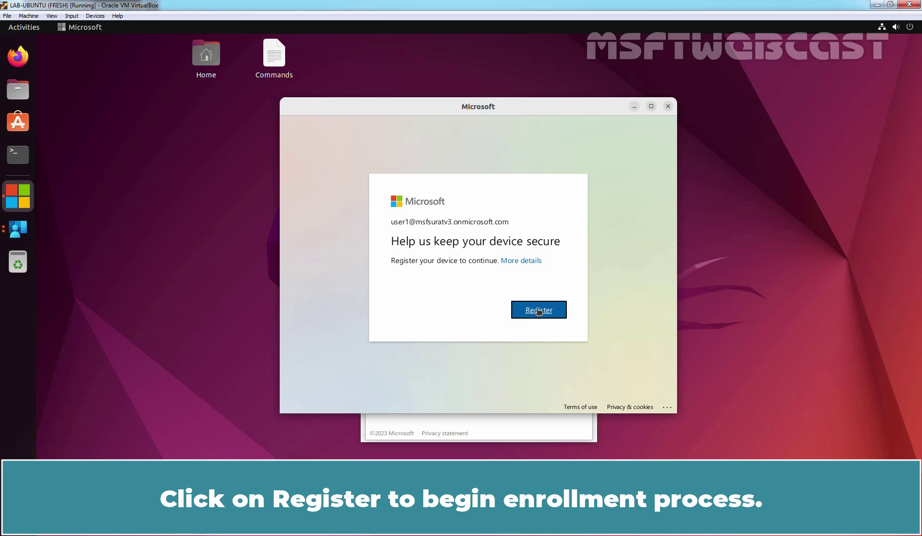
click(542, 313)
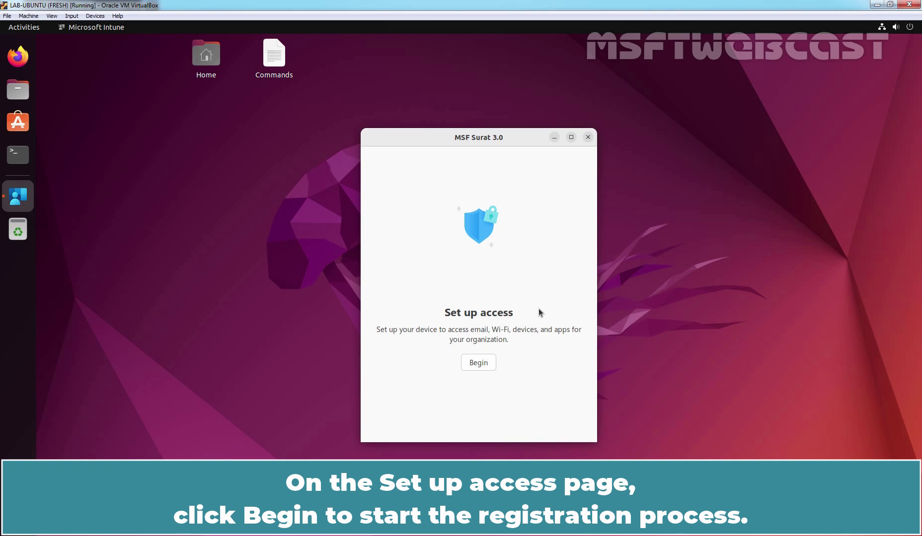
- Begin Set up access and register lab-ubuntu until its device page shows Compliant
click(478, 364)
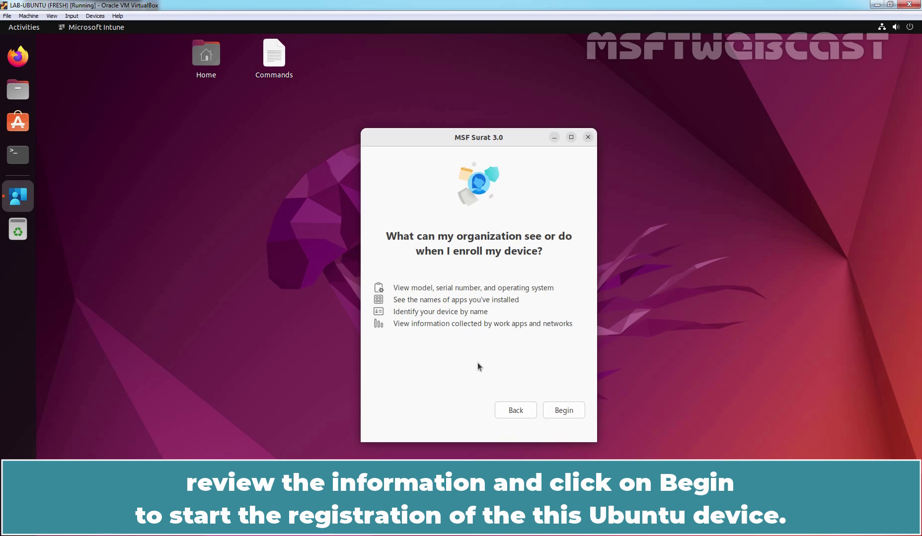
click(563, 411)
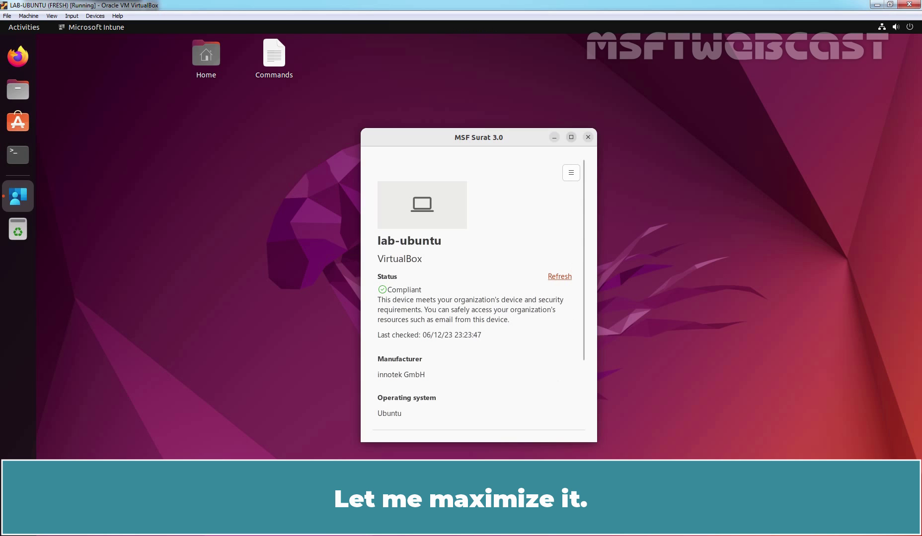
- Maximize the Intune device status window to full screen
click(571, 138)
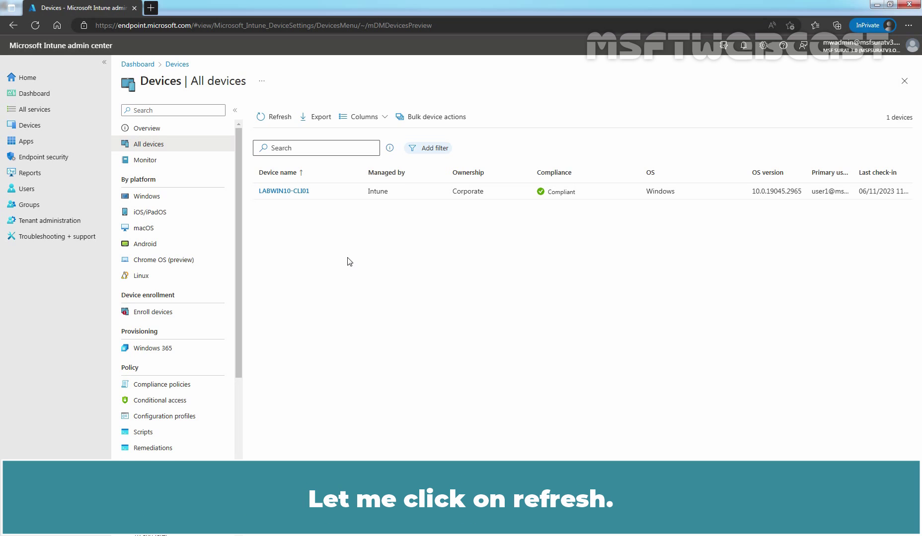
- Refresh the All devices list and reload the page so lab-ubuntu appears as Compliant
click(277, 119)
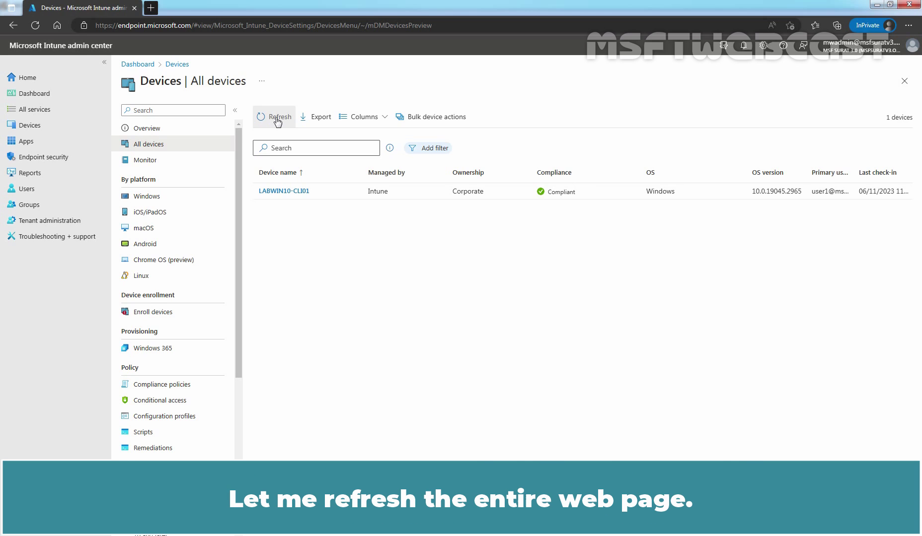
click(34, 25)
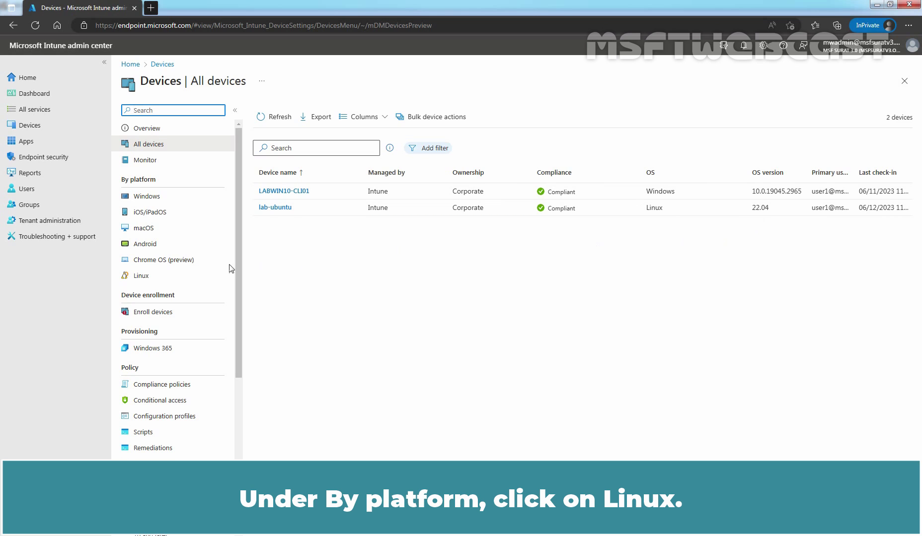
- Show the Linux devices list under By platform in the Devices menu
click(147, 278)
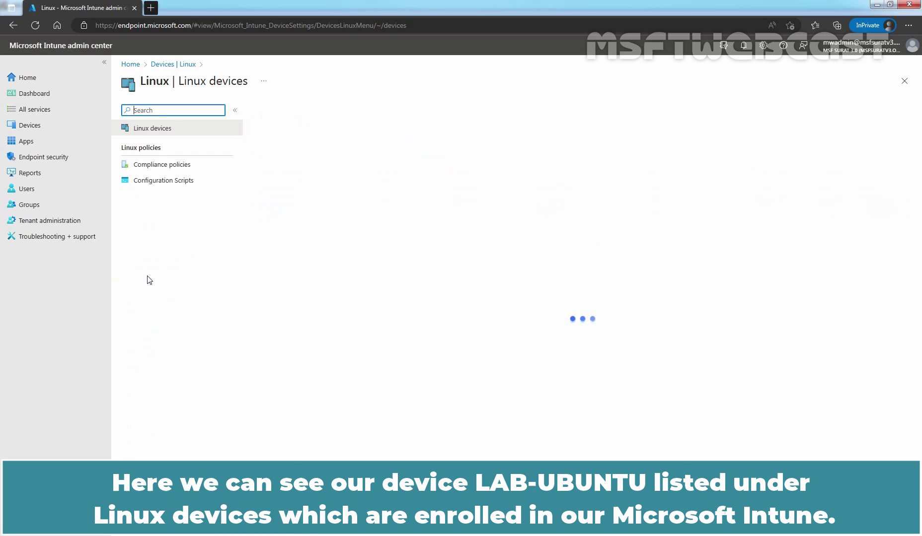